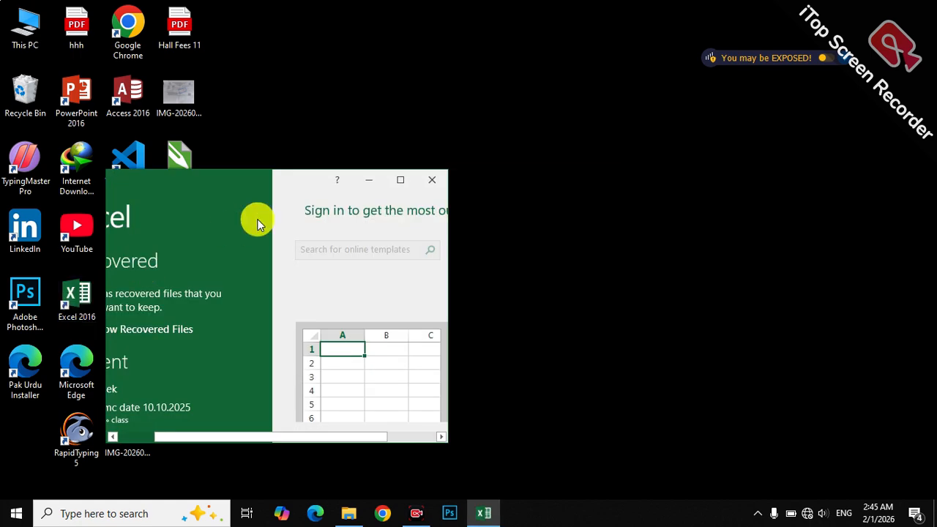
Step: Maximize the spreadsheet window, create a blank workbook and dismiss the document recovery list
{"action": "left_click", "coordinate": [432, 159]}
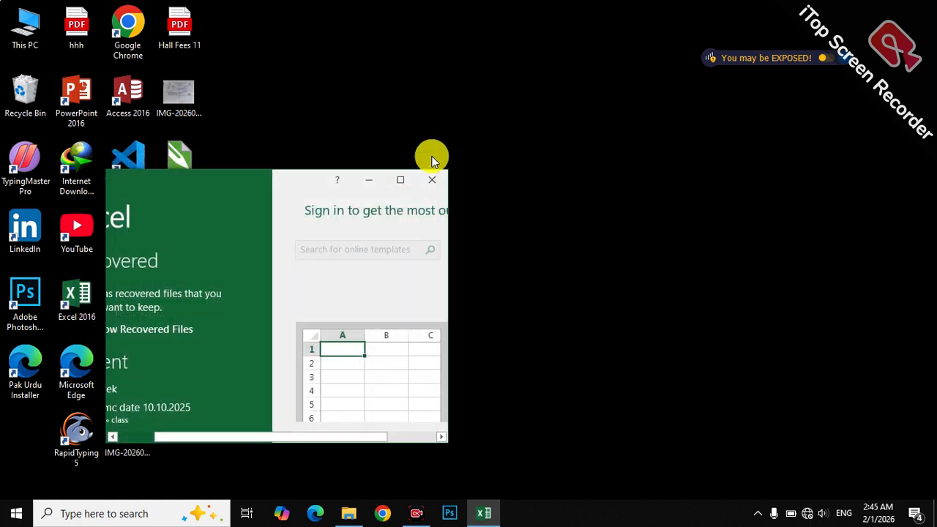
{"action": "left_click", "coordinate": [396, 185]}
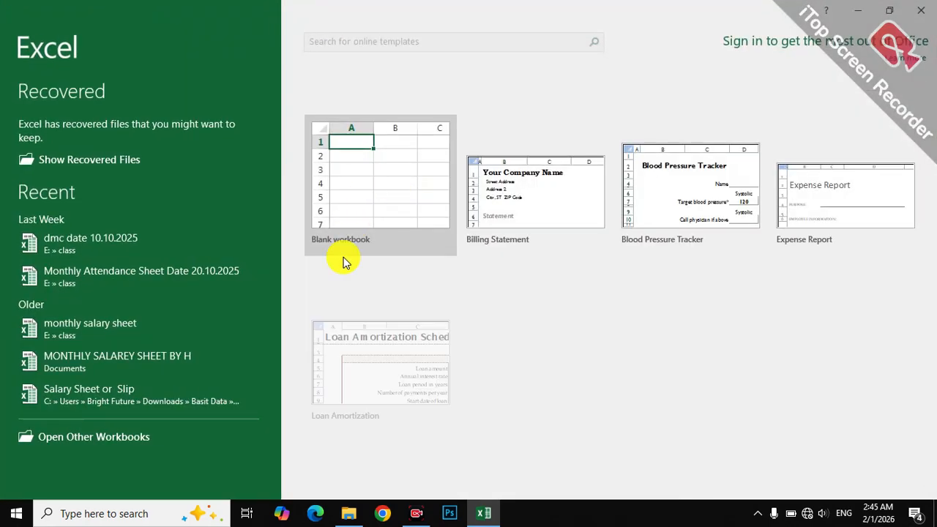
{"action": "left_click", "coordinate": [397, 180]}
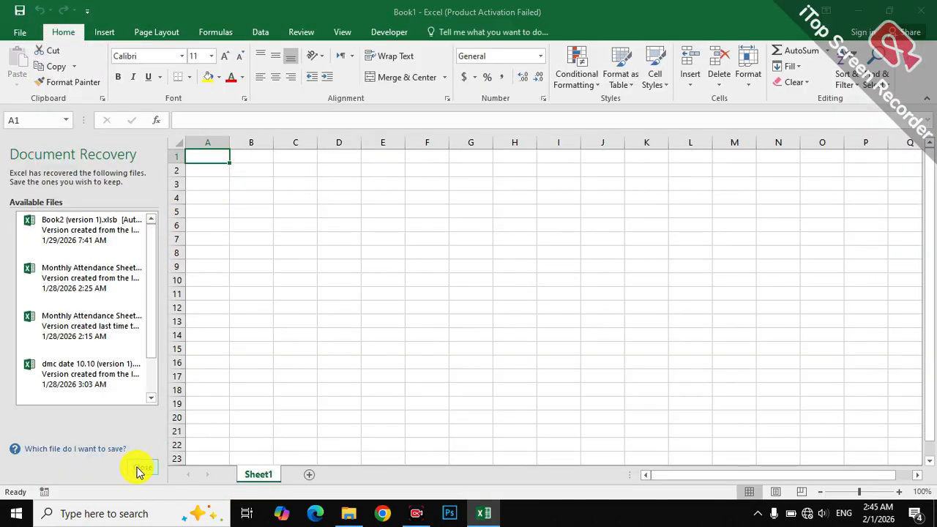
{"action": "left_click", "coordinate": [140, 468]}
{"action": "left_click", "coordinate": [340, 213]}
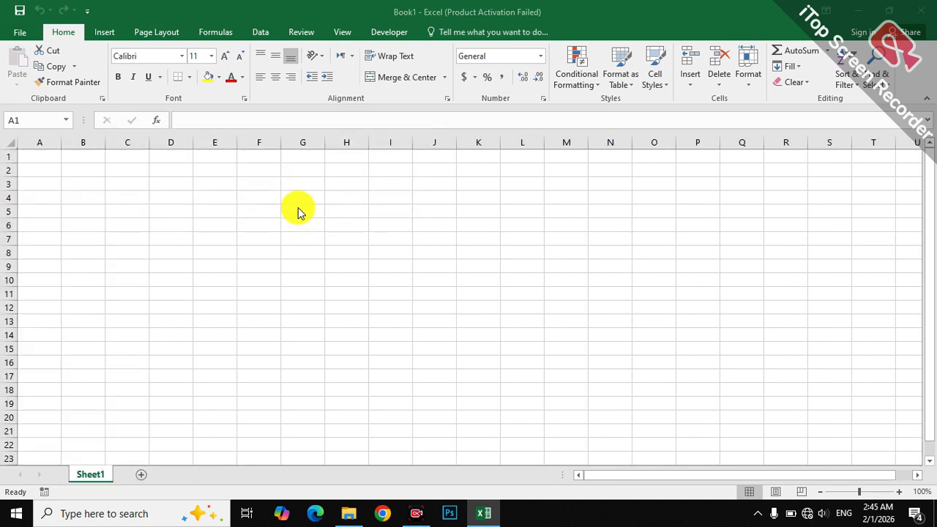
Step: Merge and center cells E1:F2 and enter the title "Sumifs" in the merged cell
{"action": "left_click_drag", "start_coordinate": [222, 160], "coordinate": [254, 167]}
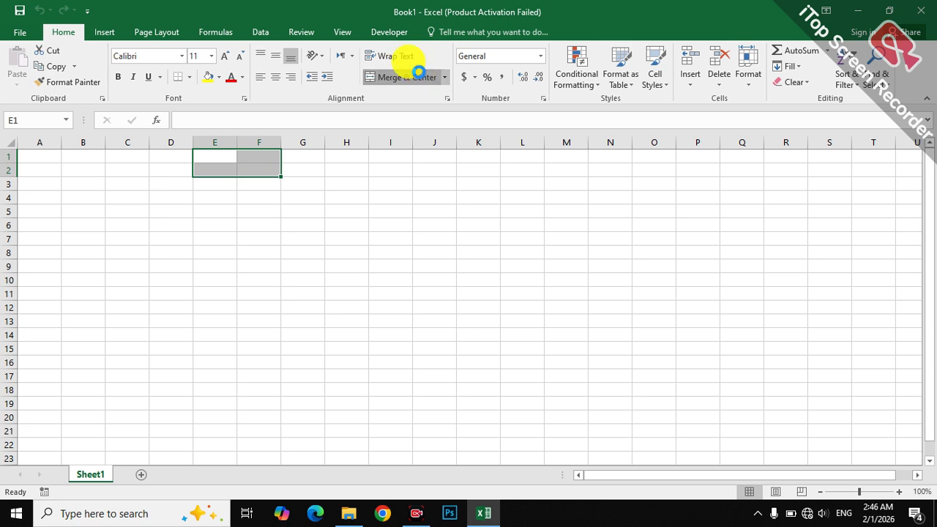
{"action": "left_click", "coordinate": [418, 72]}
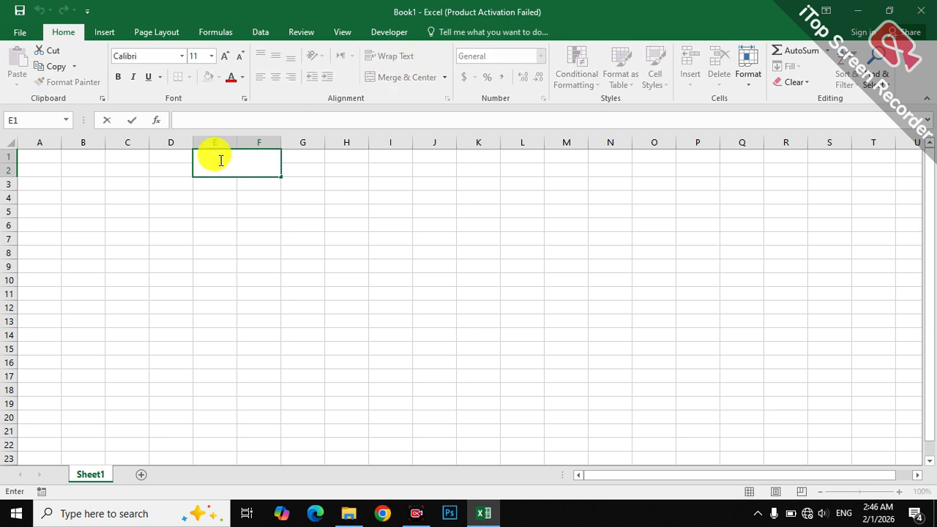
{"action": "type", "text": "Sum"}
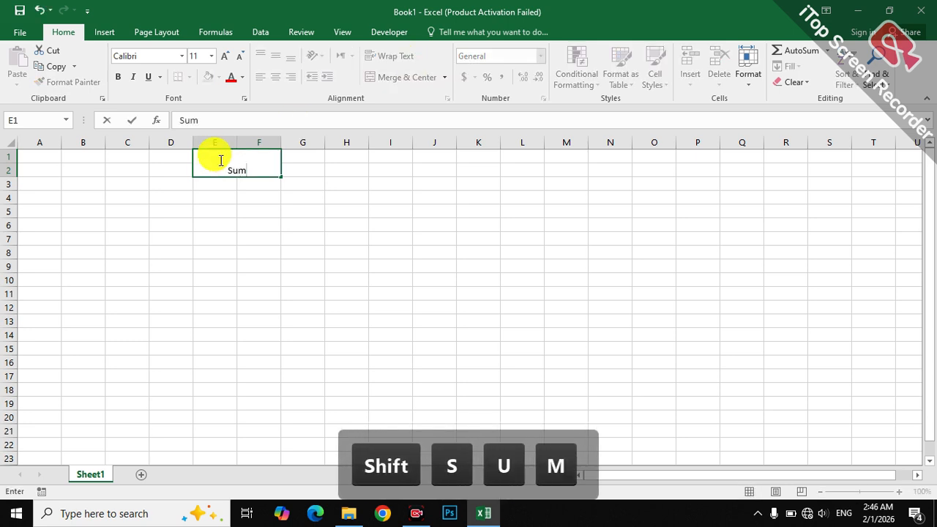
{"action": "type", "text": "ifs"}
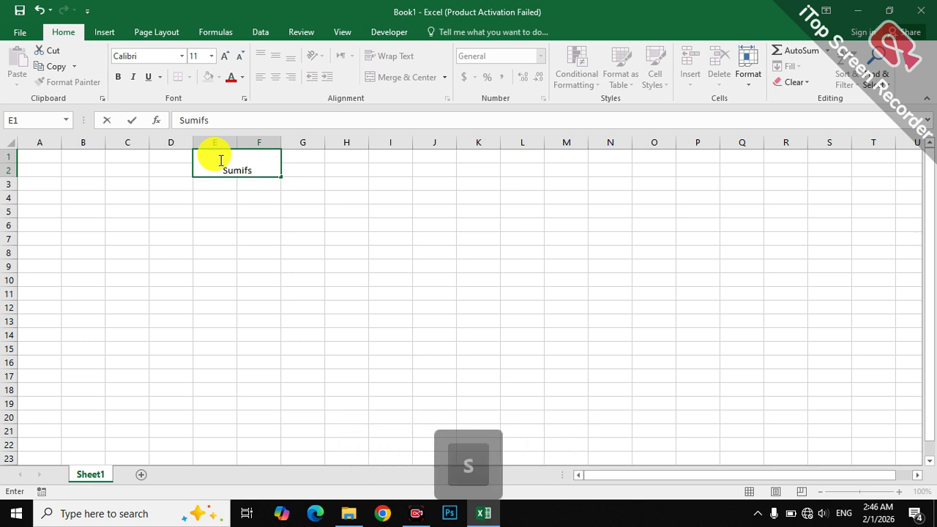
Step: Format the "Sumifs" title text with the _PDMS_Bukhari font at size 16
{"action": "key", "text": "ctrl+a"}
{"action": "left_click_drag", "start_coordinate": [244, 164], "coordinate": [205, 172]}
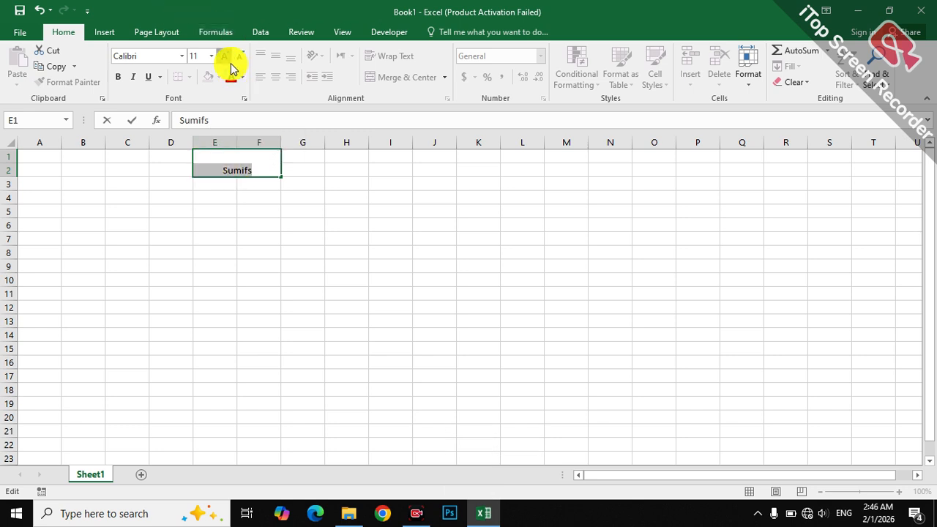
{"action": "left_click", "coordinate": [182, 57]}
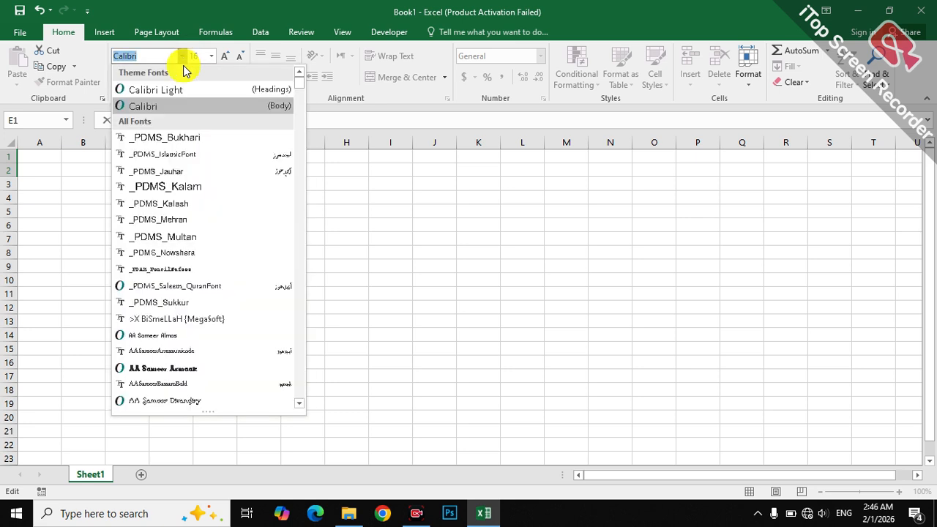
{"action": "left_click", "coordinate": [188, 137]}
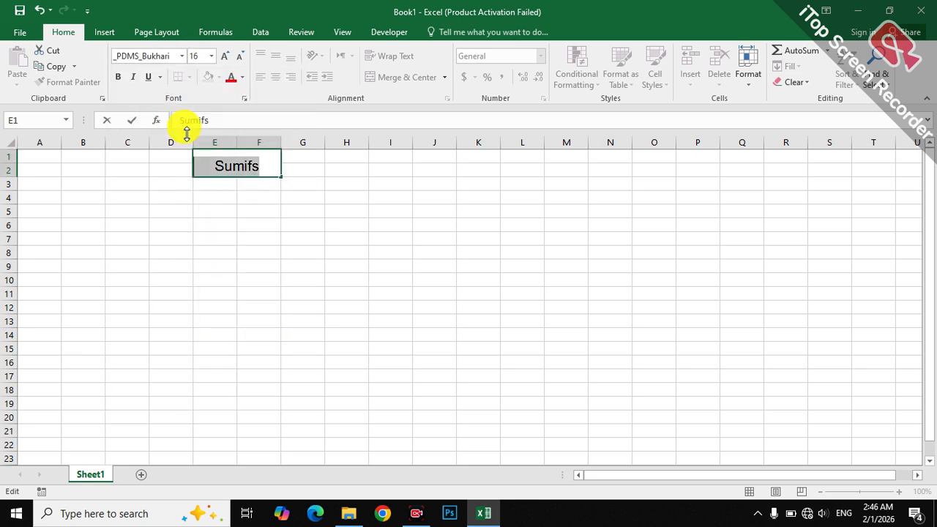
{"action": "left_click", "coordinate": [418, 199]}
Step: Enter the column headers "Emp Name", "State", "City" and "Sales" in cells C3 to F3
{"action": "left_click", "coordinate": [120, 182]}
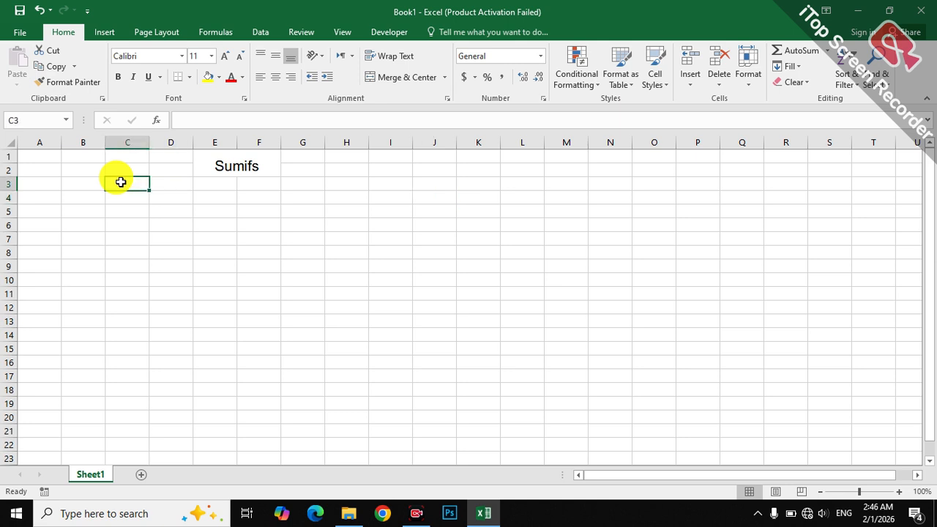
{"action": "type", "text": "Emp Name"}
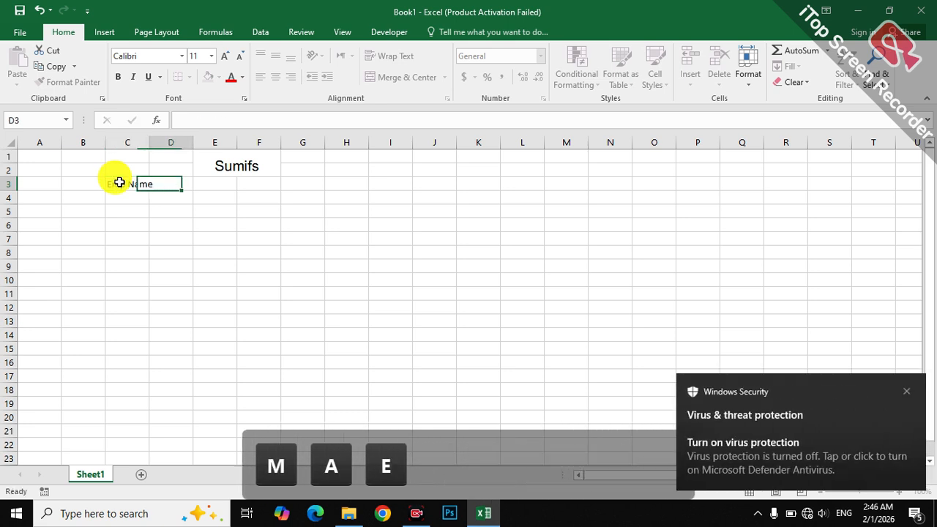
{"action": "key", "text": "Right"}
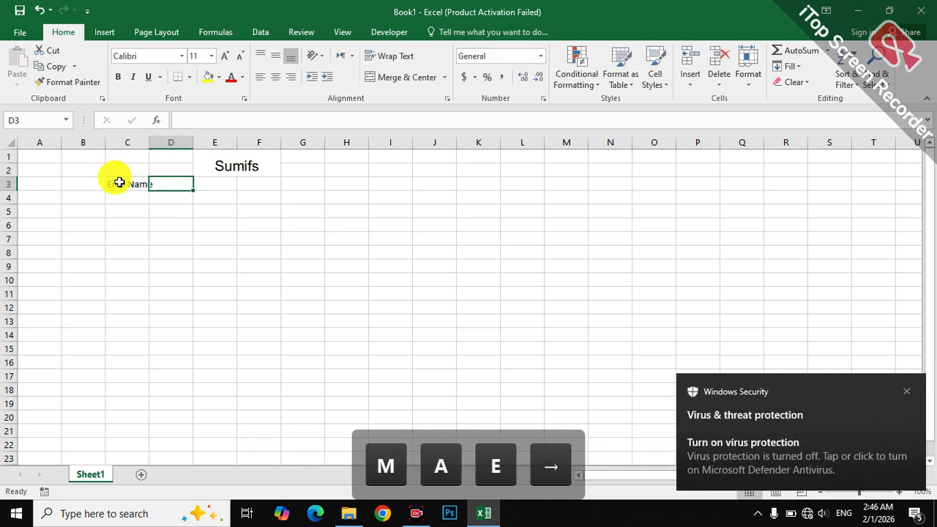
{"action": "type", "text": "State"}
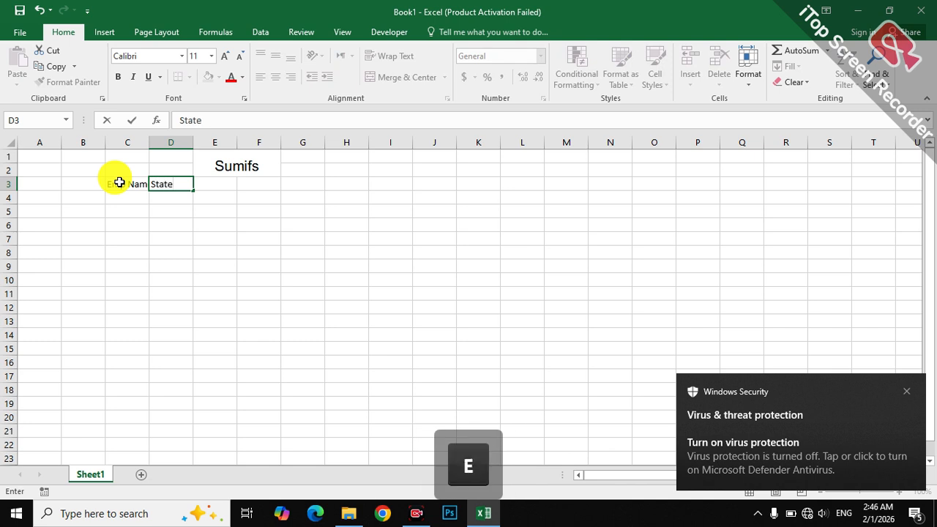
{"action": "key", "text": "Right"}
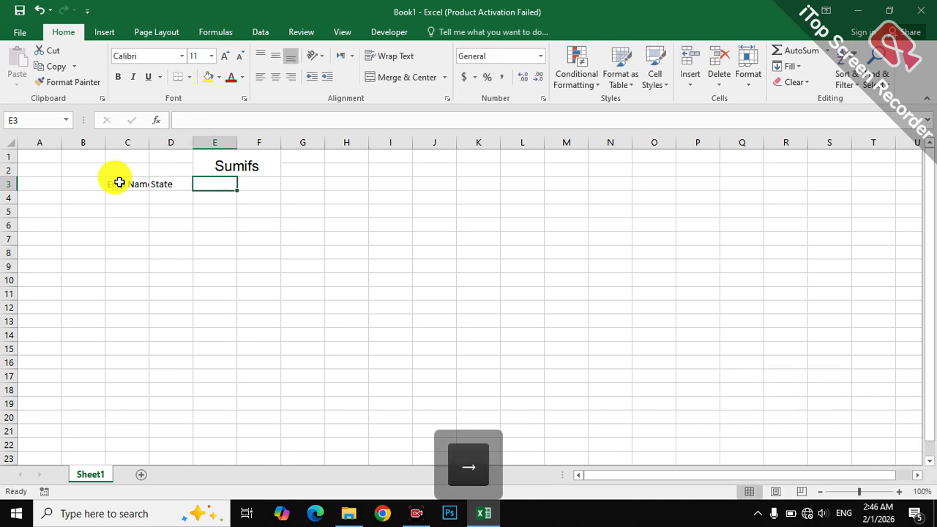
{"action": "type", "text": "City"}
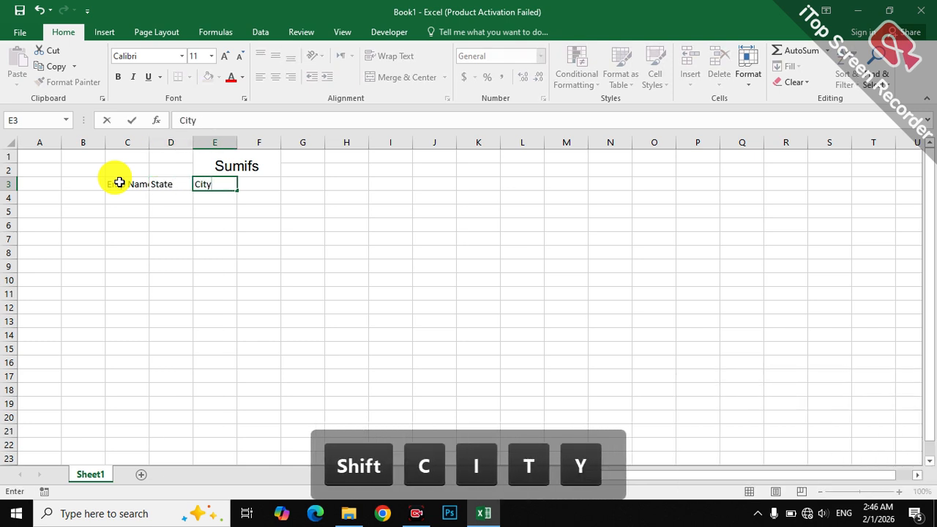
{"action": "key", "text": "Right"}
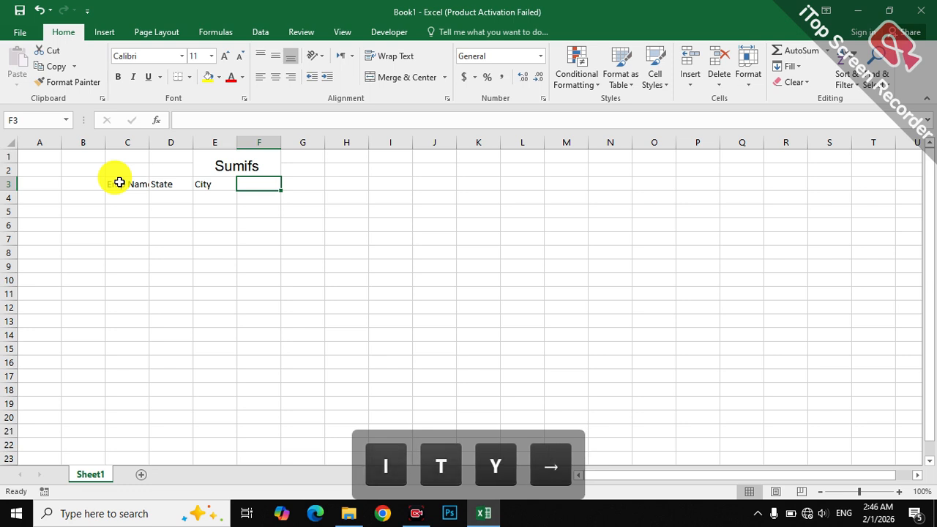
{"action": "type", "text": "Sales"}
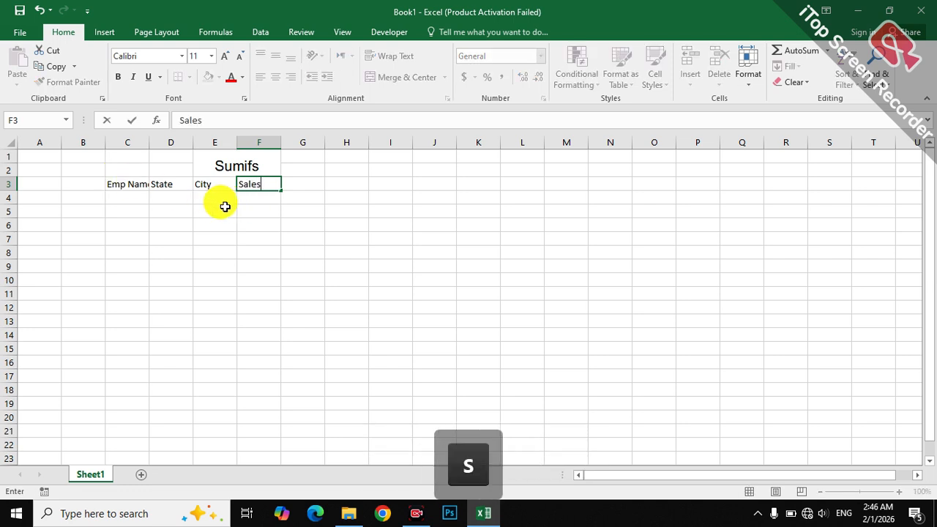
Step: Apply all borders to the range C3:F23 and fill the header cells C3:F3 with yellow
{"action": "left_click_drag", "start_coordinate": [133, 184], "coordinate": [260, 457]}
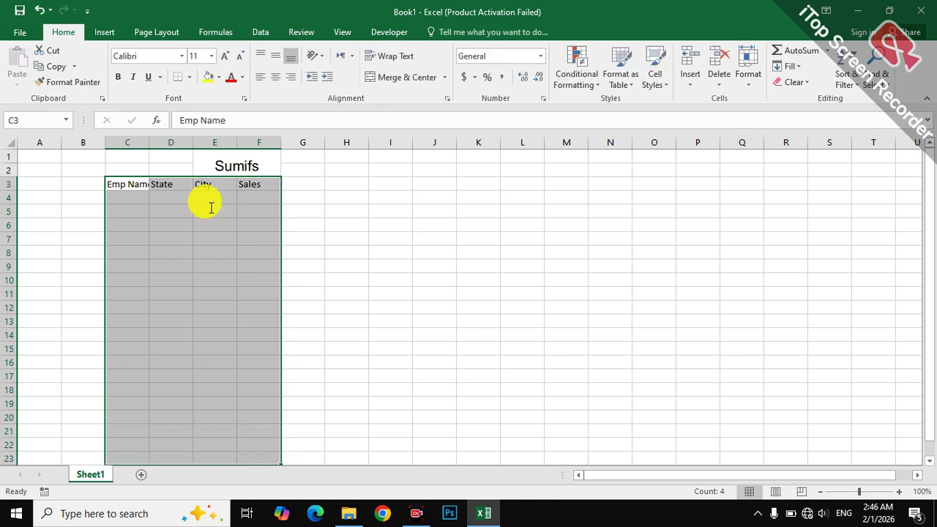
{"action": "left_click", "coordinate": [190, 77]}
{"action": "left_click", "coordinate": [224, 194]}
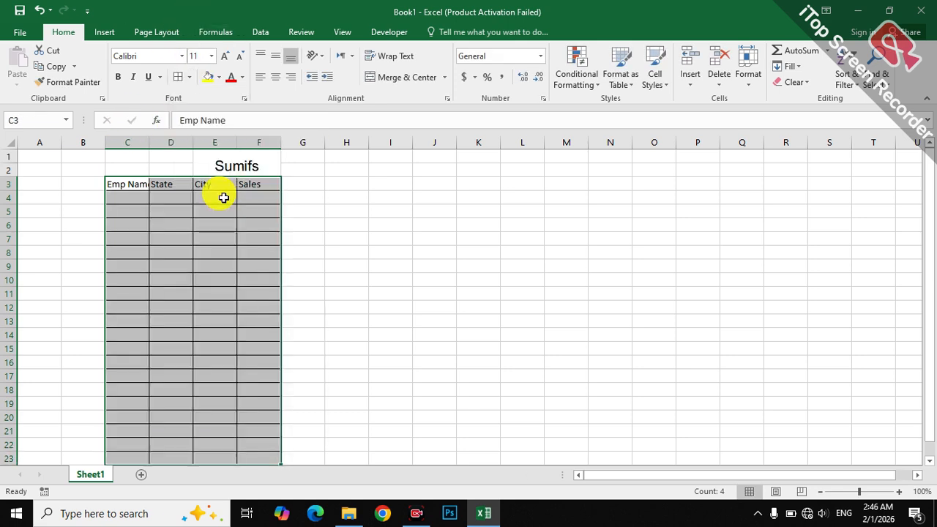
{"action": "left_click_drag", "start_coordinate": [129, 182], "coordinate": [258, 178]}
{"action": "left_click", "coordinate": [207, 78]}
Step: Extend the merged and centered "Sumifs" title across D1:F2, and widen columns C and D
{"action": "left_click_drag", "start_coordinate": [203, 155], "coordinate": [176, 163]}
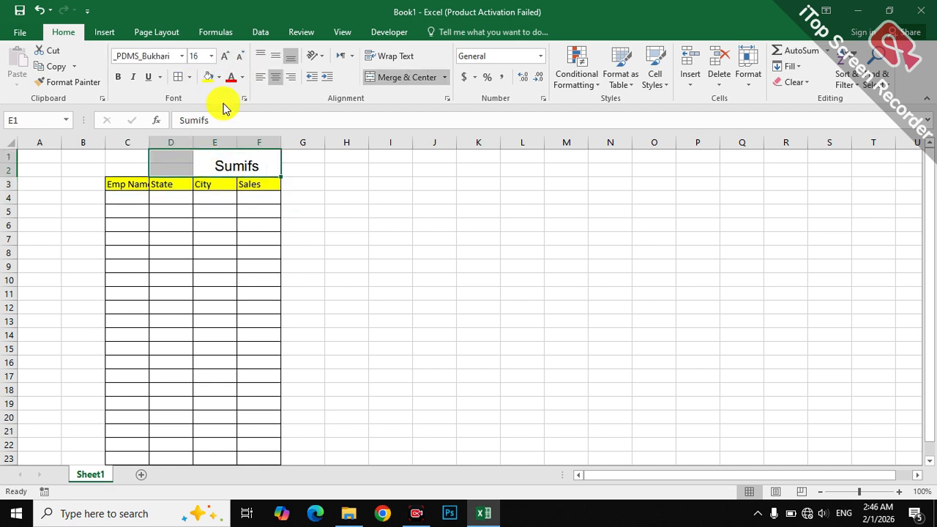
{"action": "left_click", "coordinate": [400, 79]}
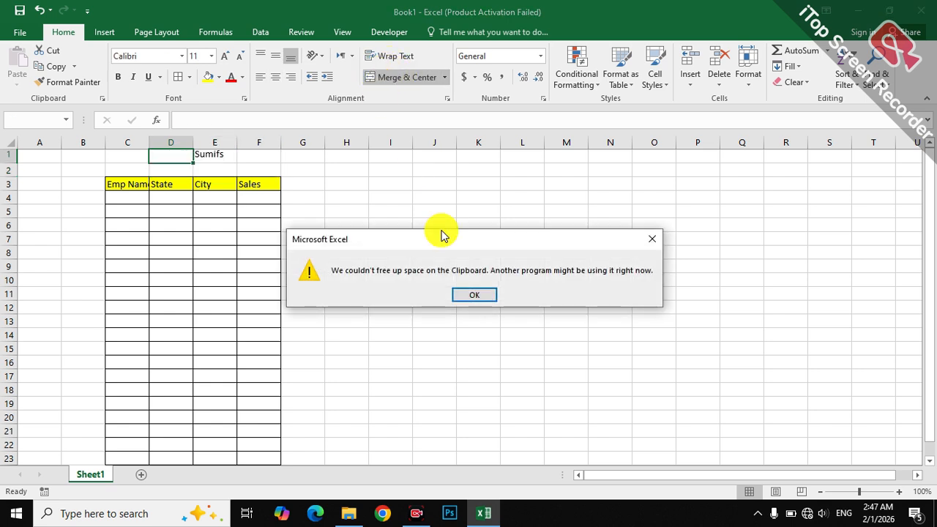
{"action": "left_click", "coordinate": [470, 300]}
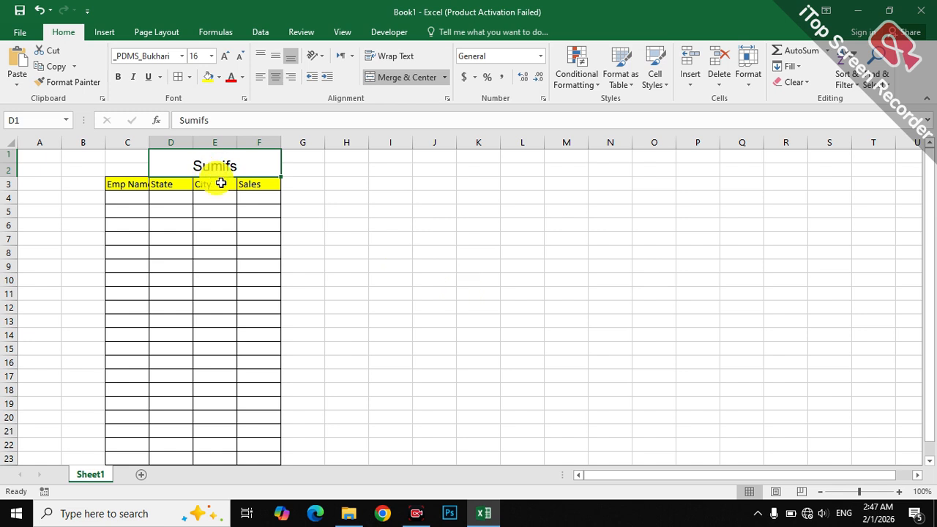
{"action": "left_click", "coordinate": [265, 198]}
{"action": "left_click", "coordinate": [243, 163]}
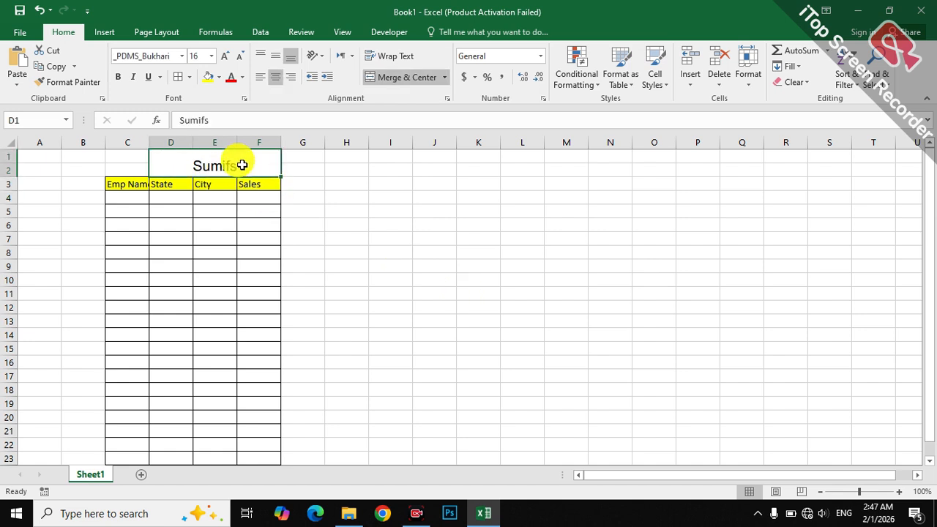
{"action": "left_click", "coordinate": [174, 222]}
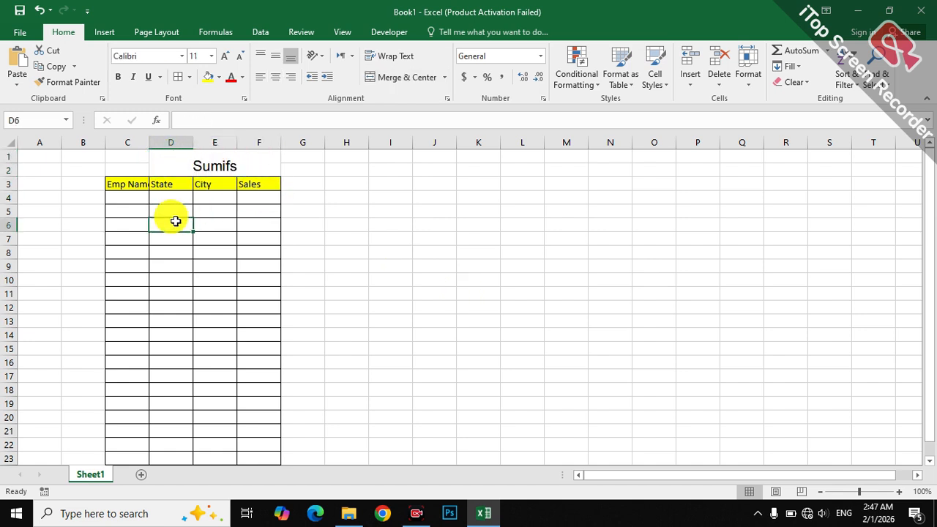
{"action": "left_click_drag", "start_coordinate": [150, 145], "coordinate": [245, 141]}
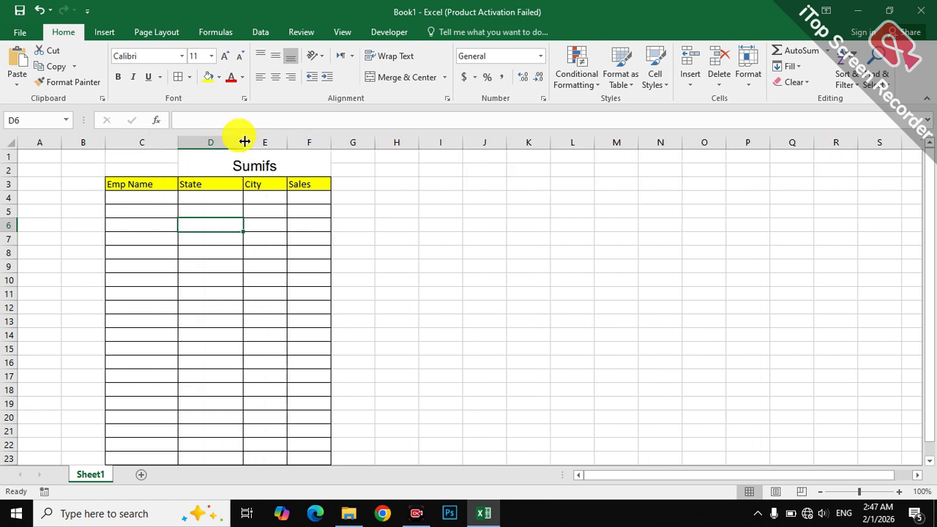
Step: Enter the first three employees' names in the Emp Name column, cells C4 to C6
{"action": "left_click", "coordinate": [143, 193]}
{"action": "type", "text": "Sara"}
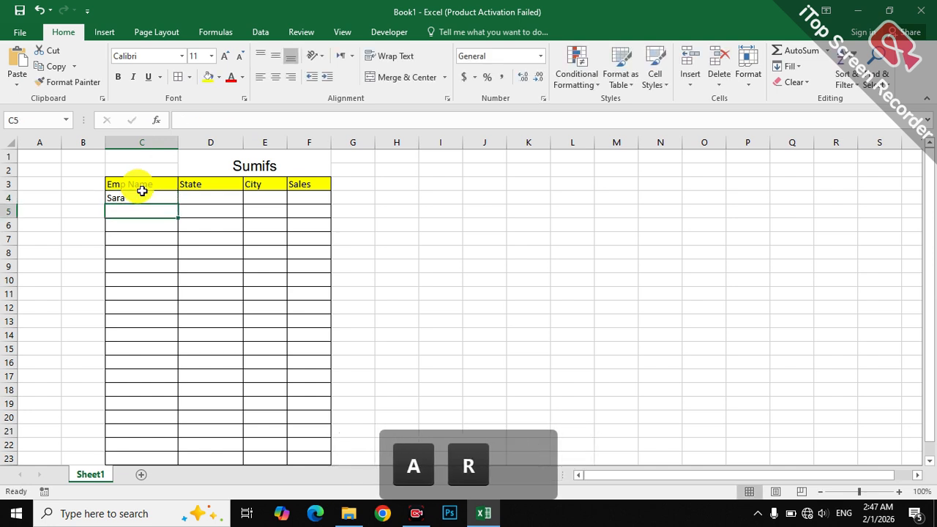
{"action": "key", "text": "Down"}
{"action": "type", "text": "sana"}
{"action": "key", "text": "Left"}
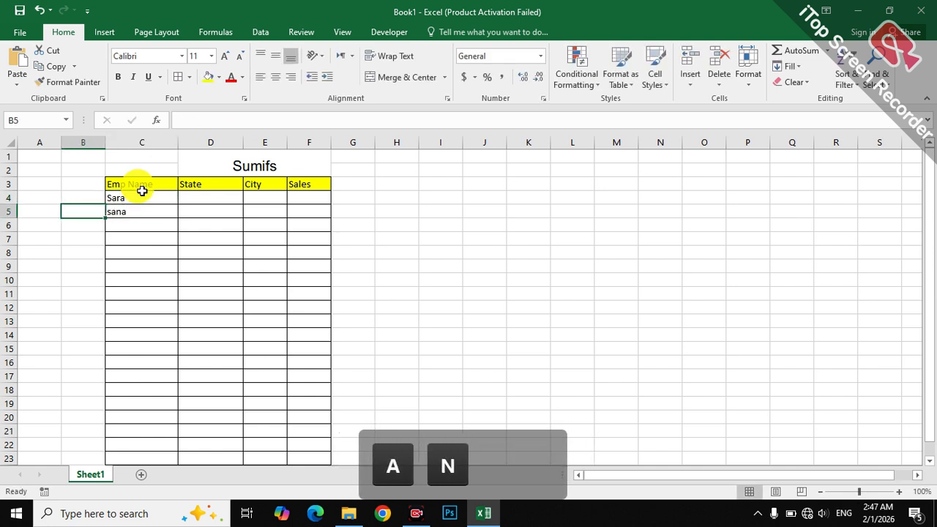
{"action": "key", "text": "Right"}
{"action": "key", "text": "Down"}
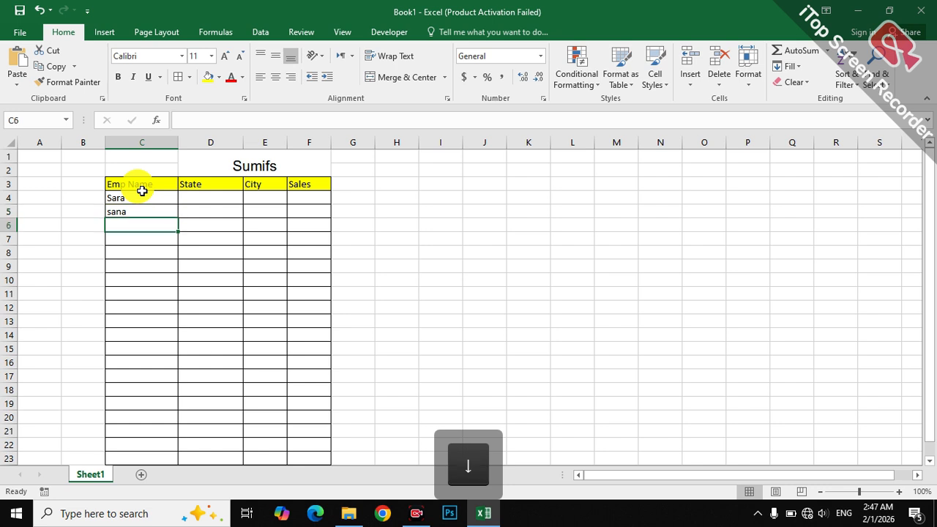
{"action": "type", "text": "saba"}
{"action": "key", "text": "Down"}
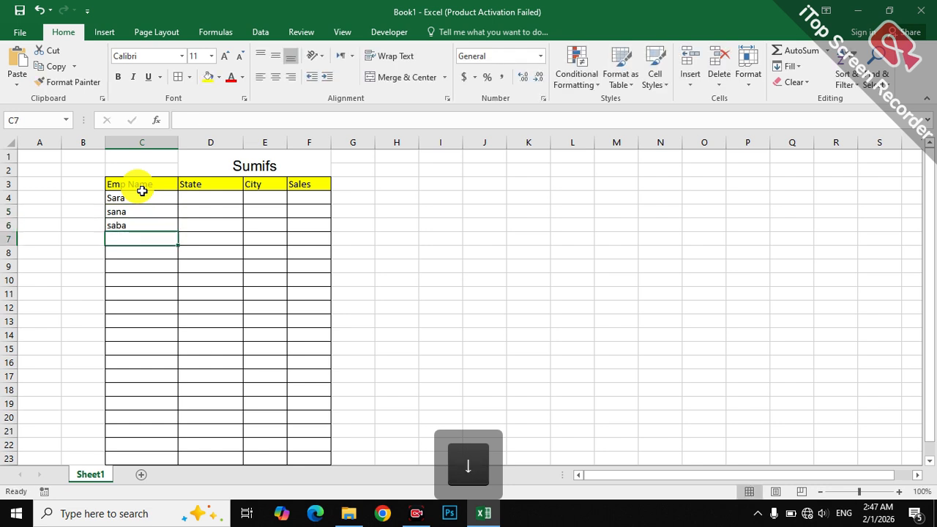
Step: Enter three more employees' names in cells C7 to C9 of the Emp Name column
{"action": "type", "text": "hinma"}
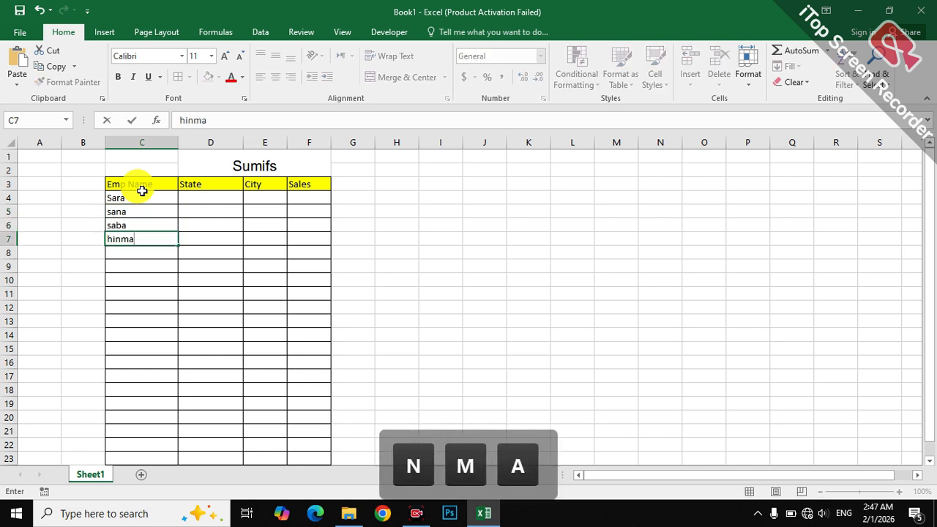
{"action": "key", "text": "Down"}
{"action": "type", "text": "uzma"}
{"action": "key", "text": "Down"}
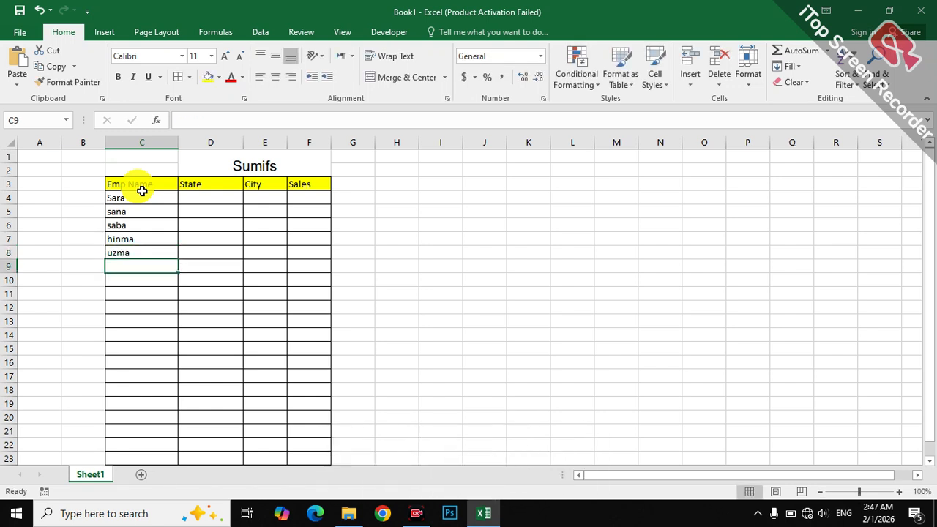
{"action": "type", "text": "Khan"}
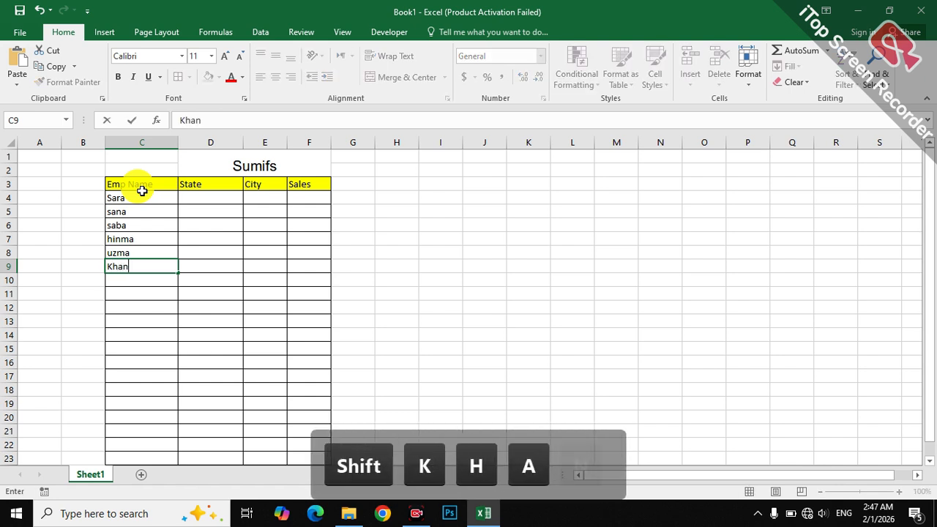
{"action": "key", "text": "Down"}
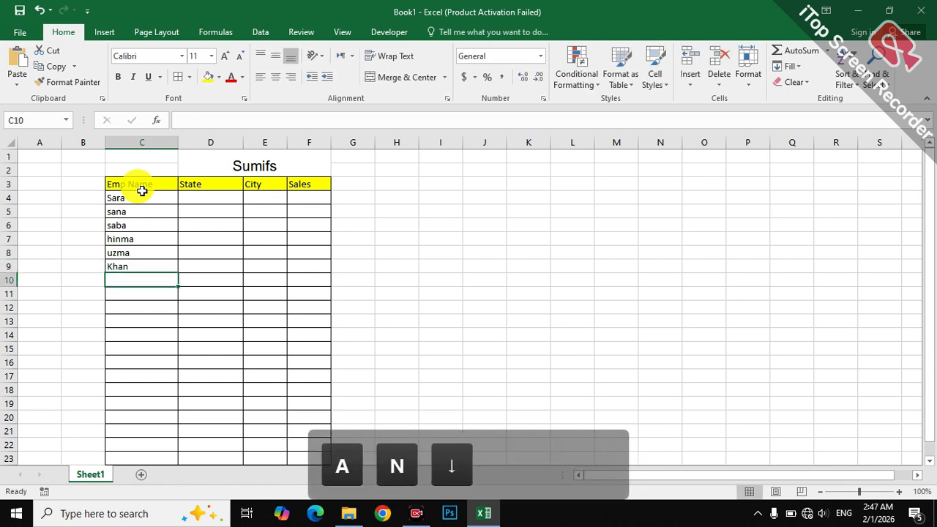
Step: Enter the last two employees' names in cells C10 and C11
{"action": "type", "text": "Gul"}
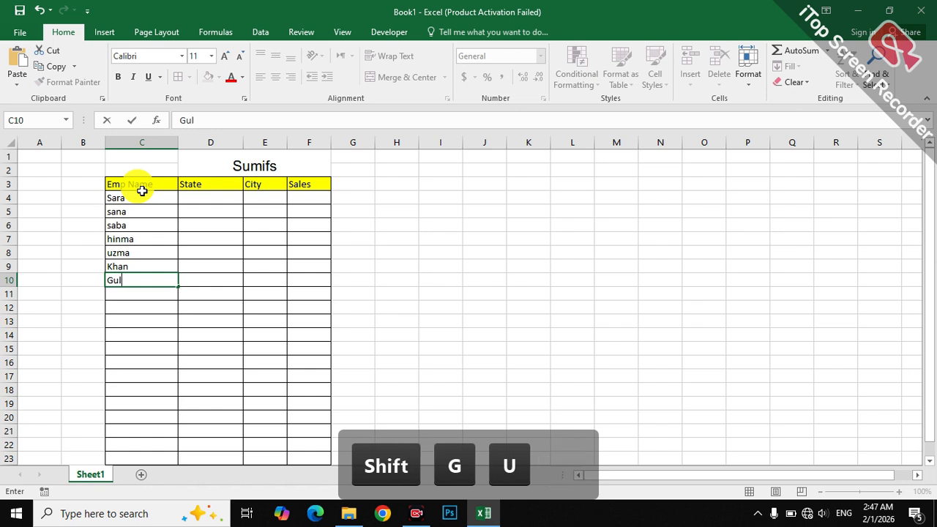
{"action": "key", "text": "Down"}
{"action": "type", "text": "Muh"}
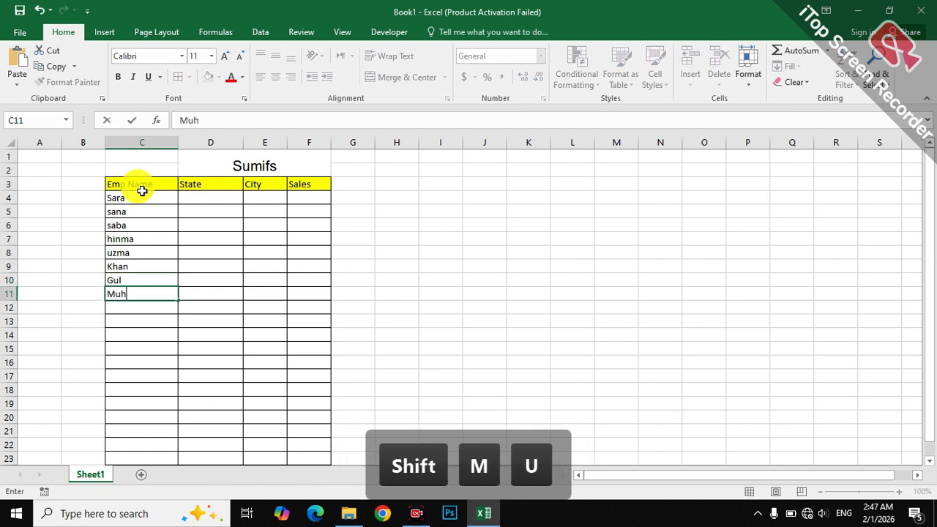
{"action": "type", "text": "am"}
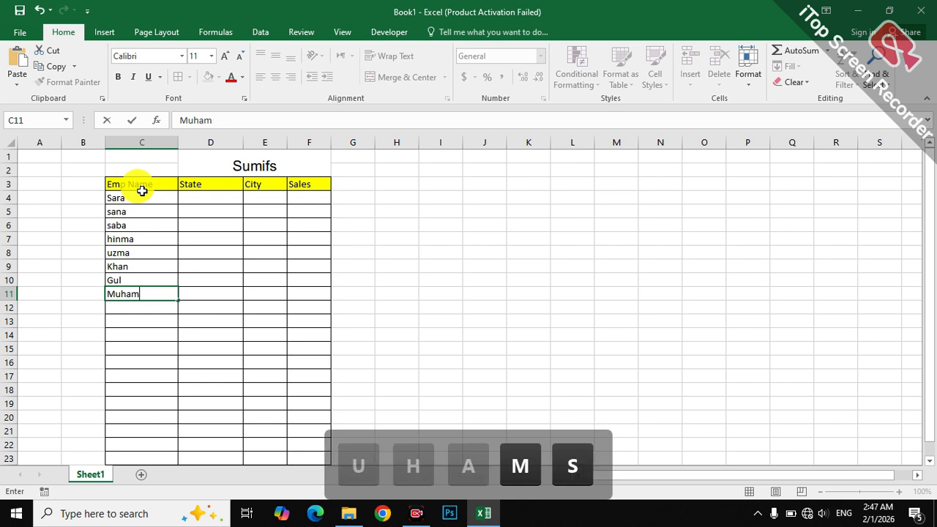
{"action": "type", "text": "ms"}
{"action": "key", "text": "BackSpace"}
{"action": "type", "text": "ad"}
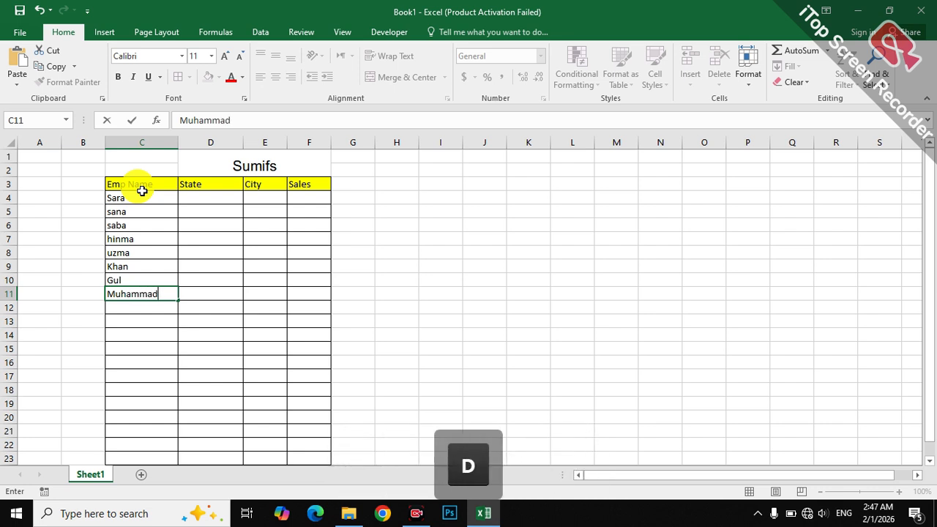
Step: Enter the State values "Pakistan", "IndI" and "Buner" in cells D4 to D6
{"action": "left_click", "coordinate": [202, 194]}
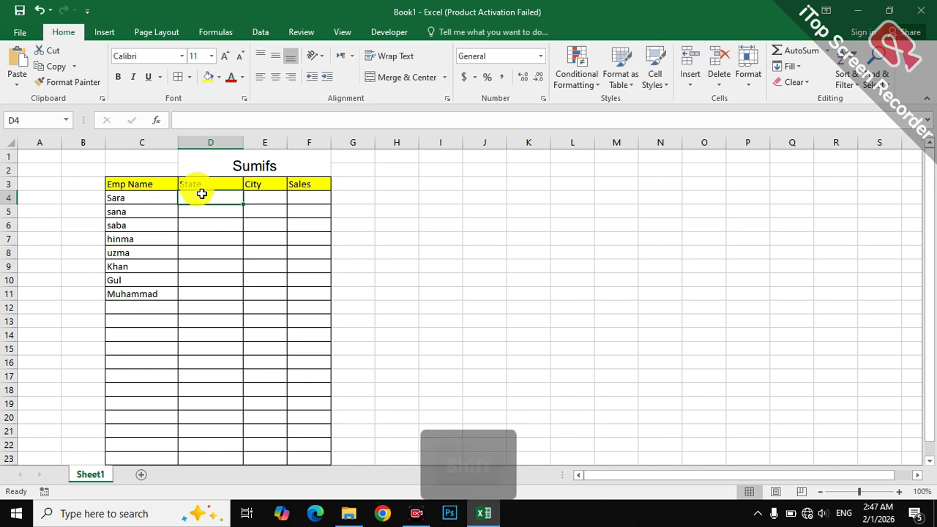
{"action": "type", "text": "Pakistan"}
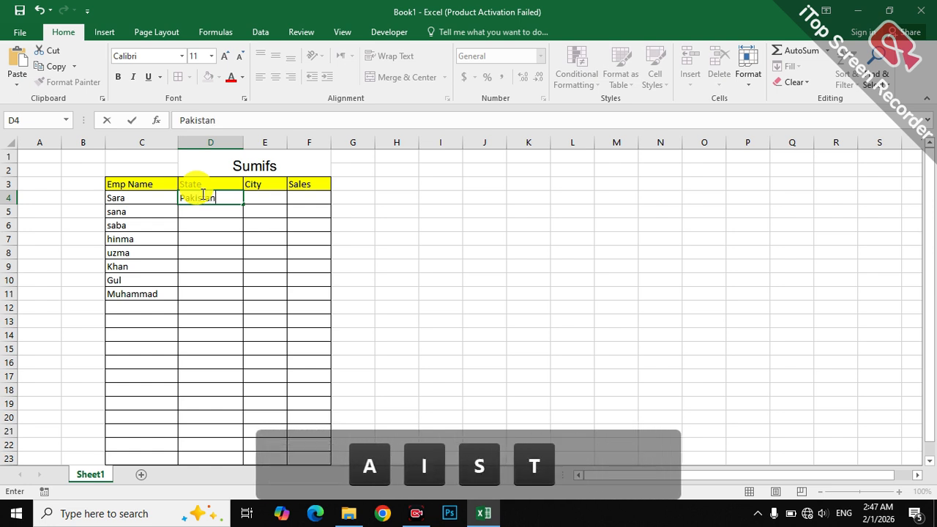
{"action": "key", "text": "Down"}
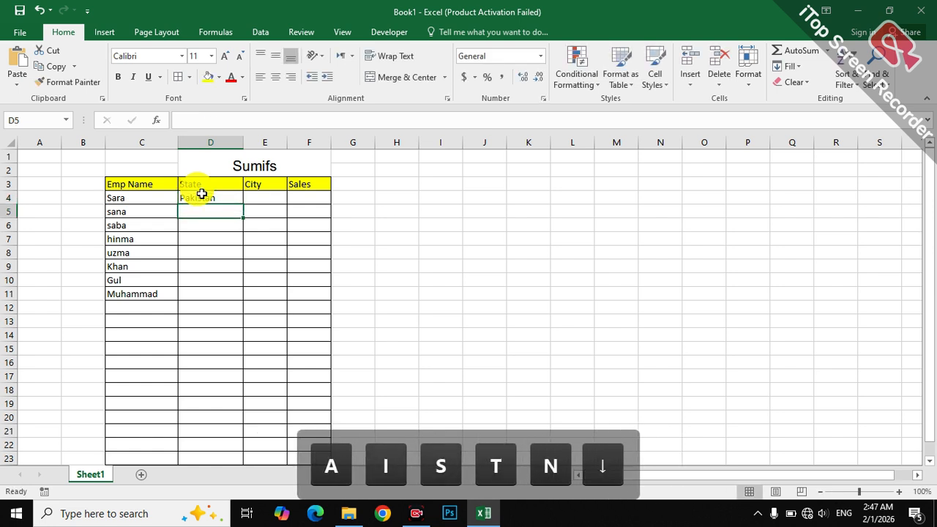
{"action": "type", "text": "Ind"}
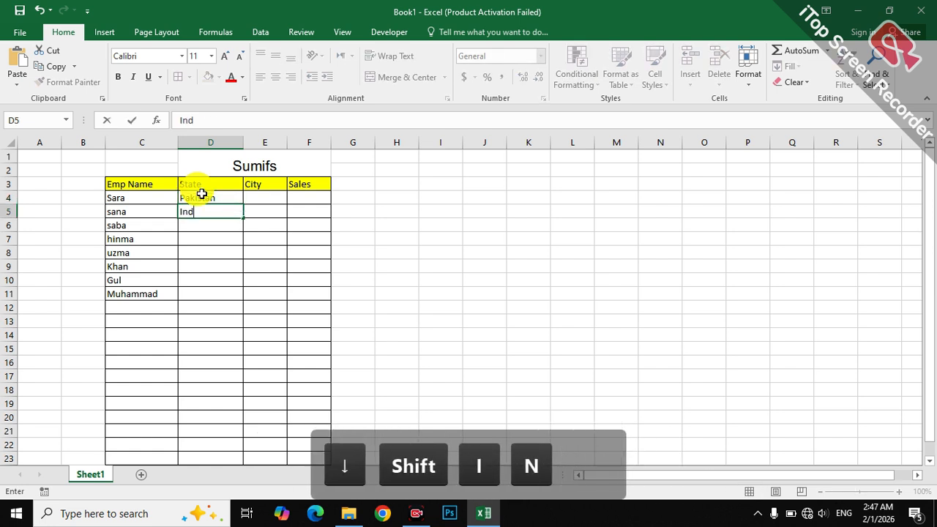
{"action": "key", "text": "Caps_Lock"}
{"action": "type", "text": "I"}
{"action": "key", "text": "Down"}
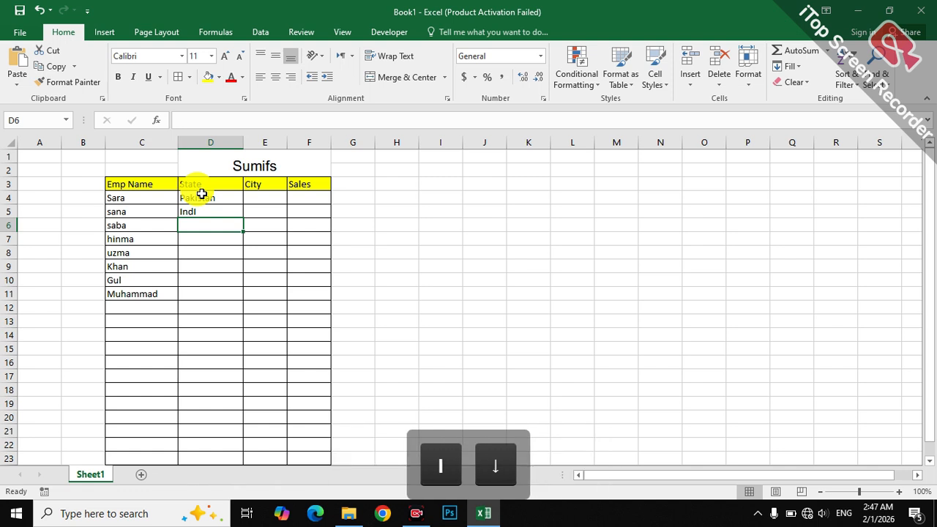
{"action": "type", "text": "bUNER"}
{"action": "key", "text": "Down"}
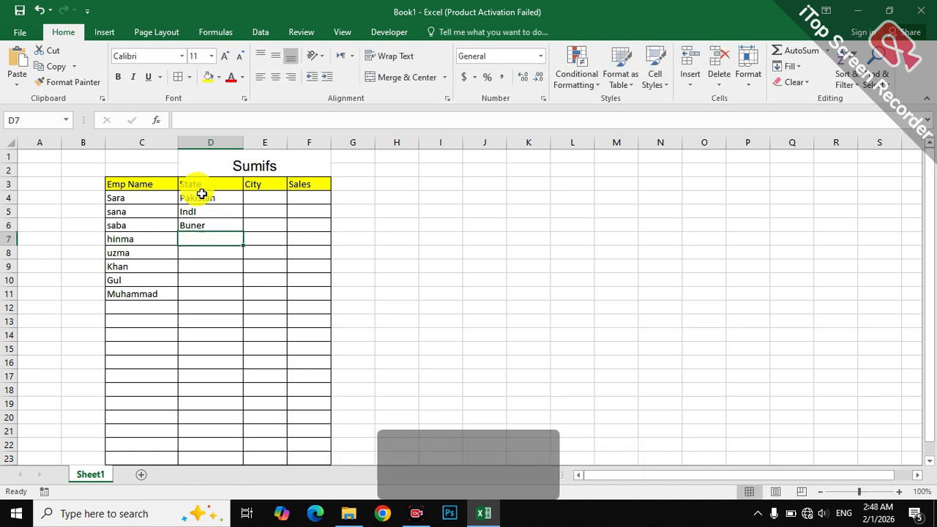
Step: Enter the State values "Uk", "Up" and "KPK" in cells D7 to D9
{"action": "type", "text": "Uk"}
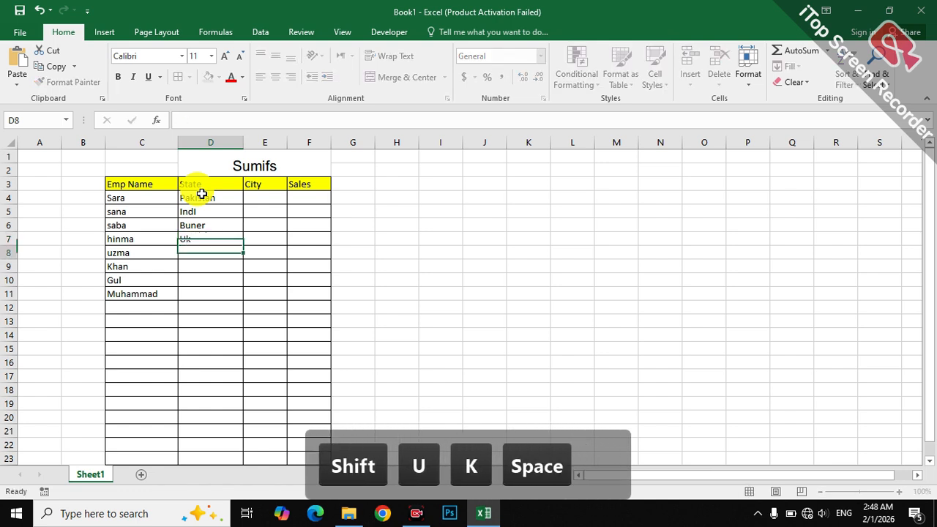
{"action": "key", "text": "Down"}
{"action": "type", "text": "Up"}
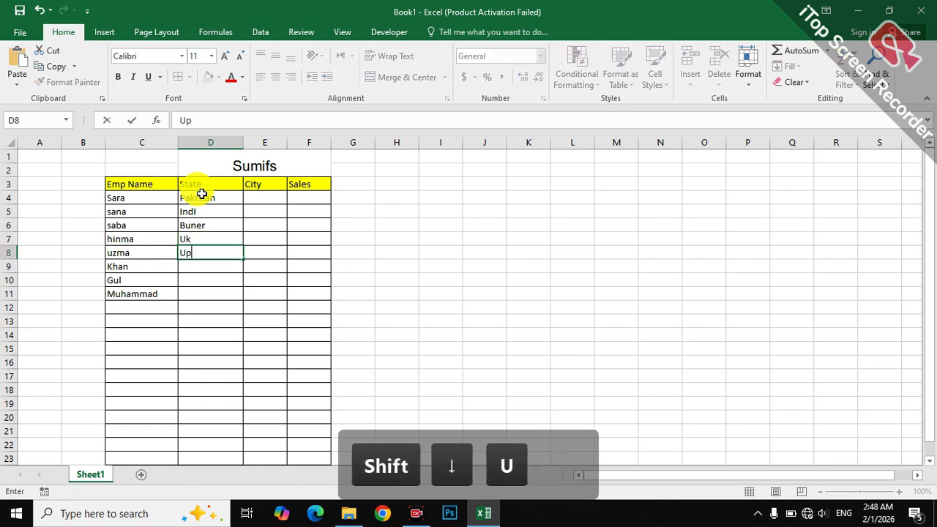
{"action": "key", "text": "Down"}
{"action": "type", "text": "K"}
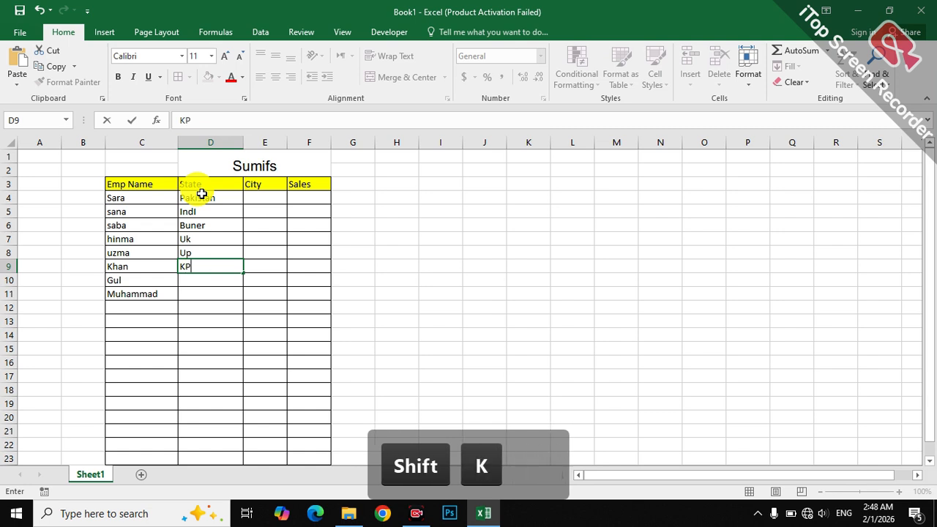
Step: Complete the State column with "Pakistan" in cell D10 and "Uk" in cell D11
{"action": "left_click", "coordinate": [205, 281]}
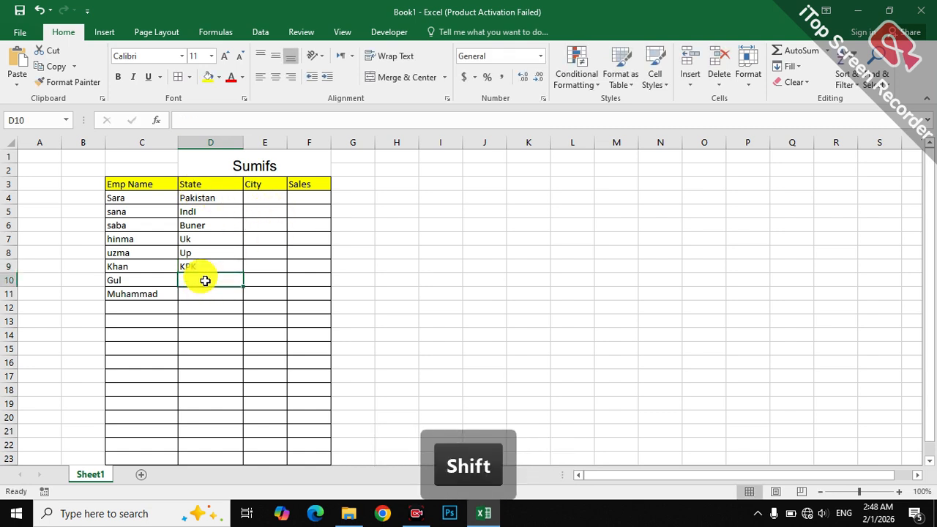
{"action": "type", "text": "Pakistan"}
{"action": "key", "text": "Down"}
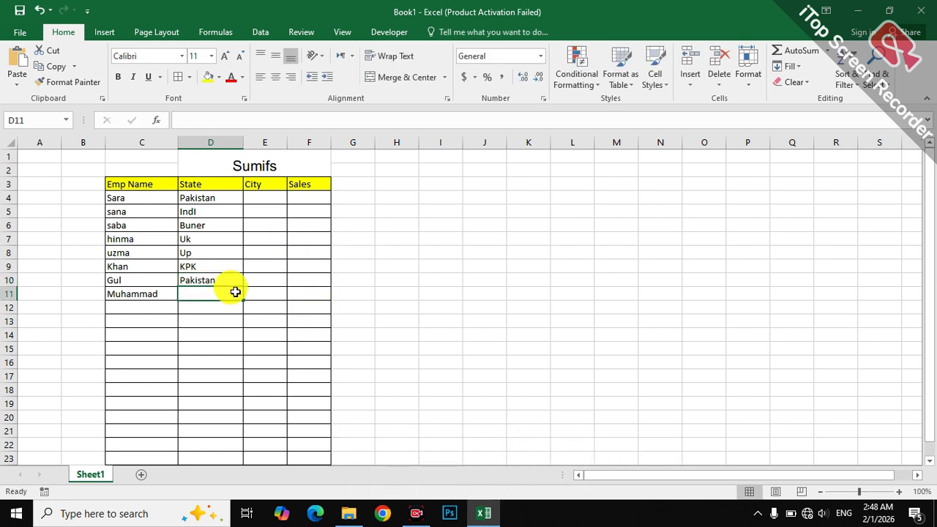
{"action": "type", "text": "U"}
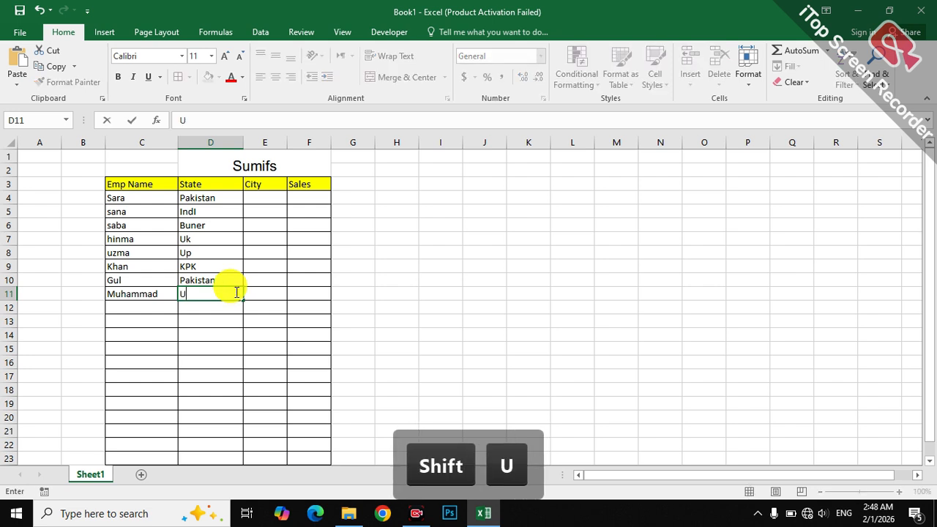
{"action": "type", "text": "k"}
Step: Enter "London" as the first employee's city in cell E4
{"action": "left_click", "coordinate": [266, 191]}
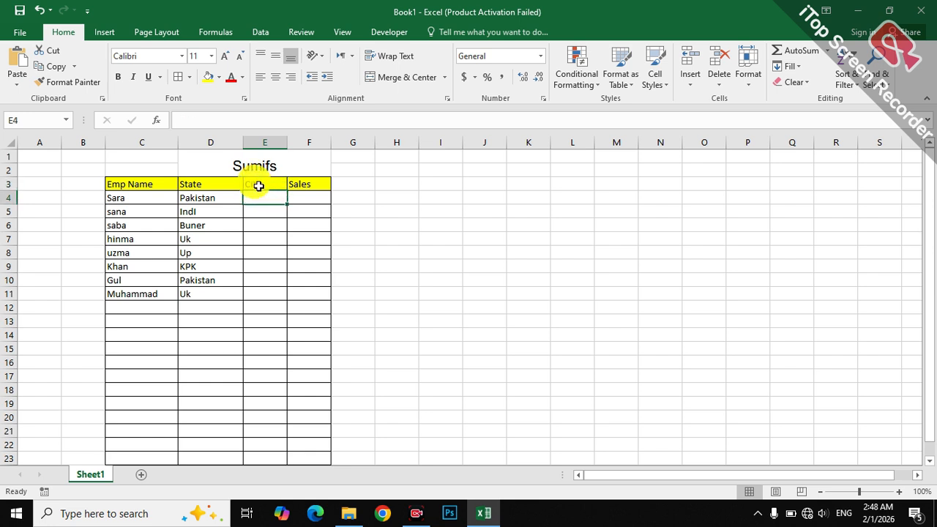
{"action": "type", "text": "P"}
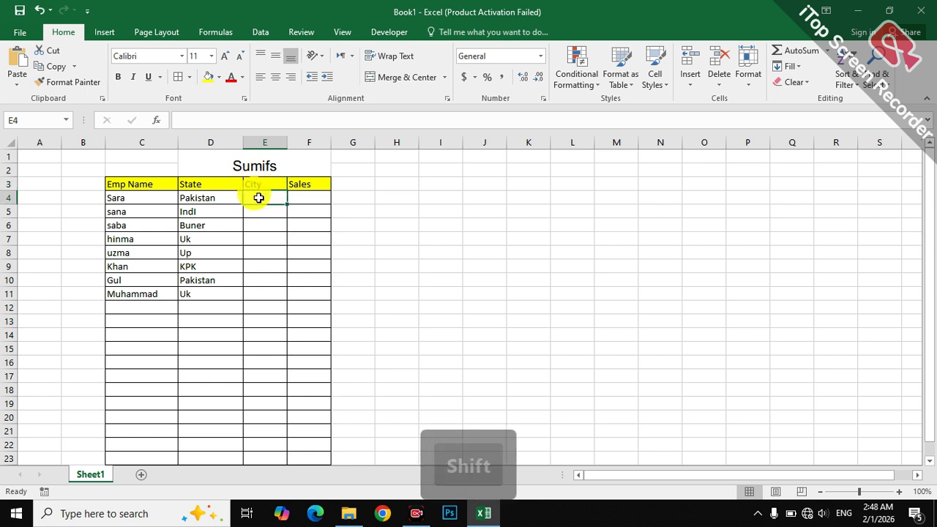
{"action": "key", "text": "BackSpace"}
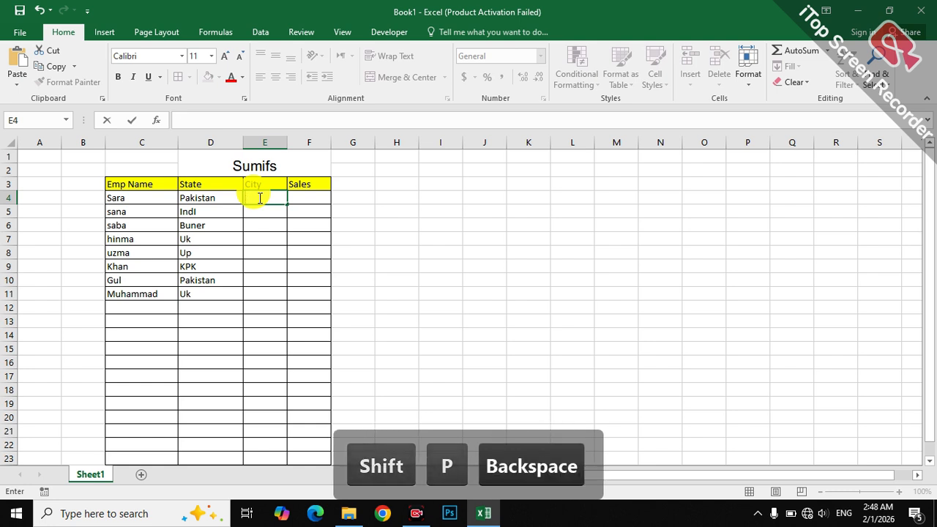
{"action": "type", "text": "p"}
{"action": "key", "text": "BackSpace"}
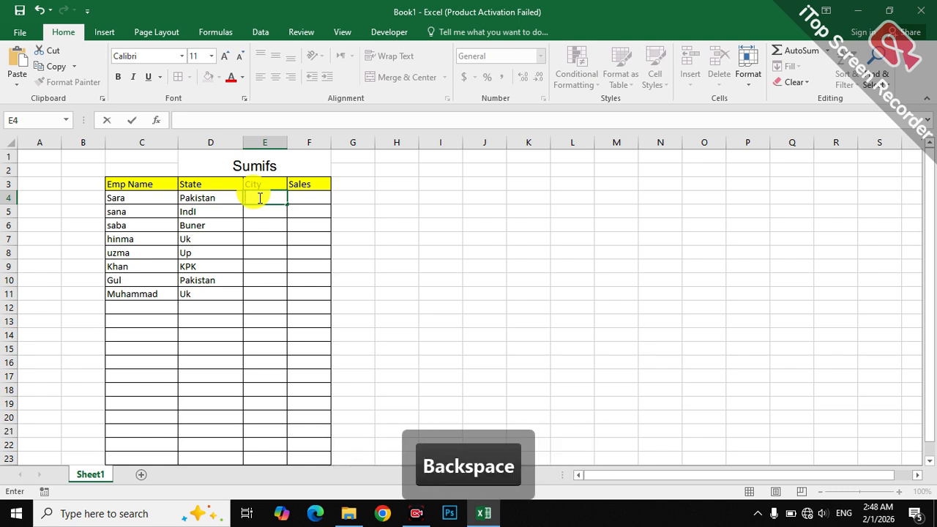
{"action": "type", "text": "PI"}
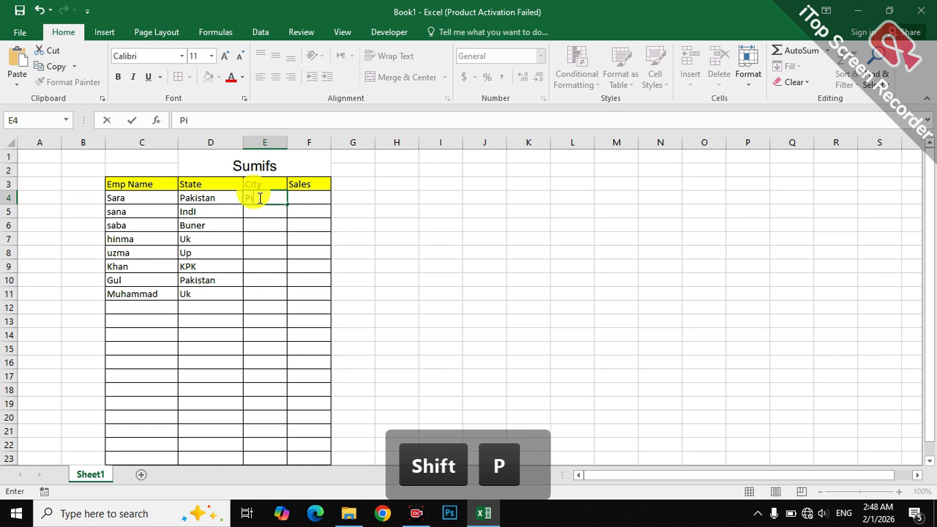
{"action": "key", "text": "BackSpace"}
{"action": "key", "text": "BackSpace"}
{"action": "type", "text": "Londonm"}
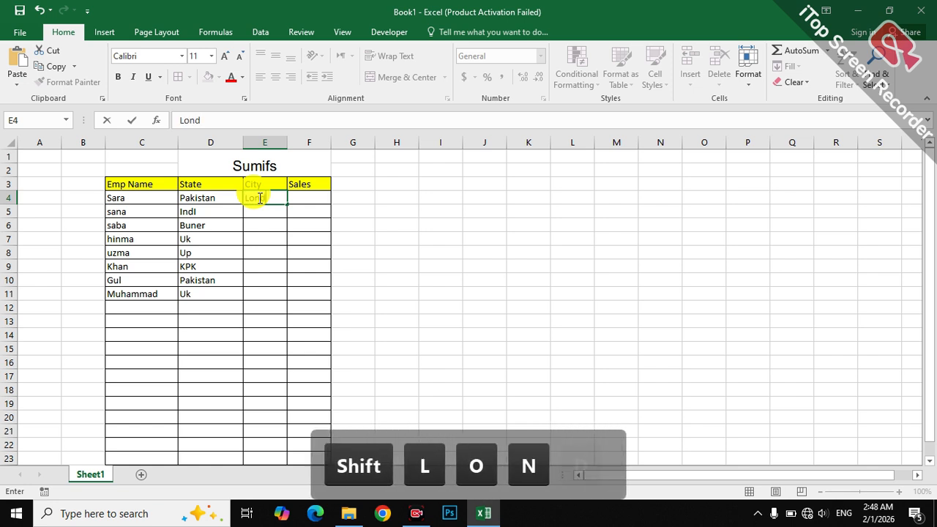
{"action": "key", "text": "BackSpace"}
{"action": "key", "text": "Down"}
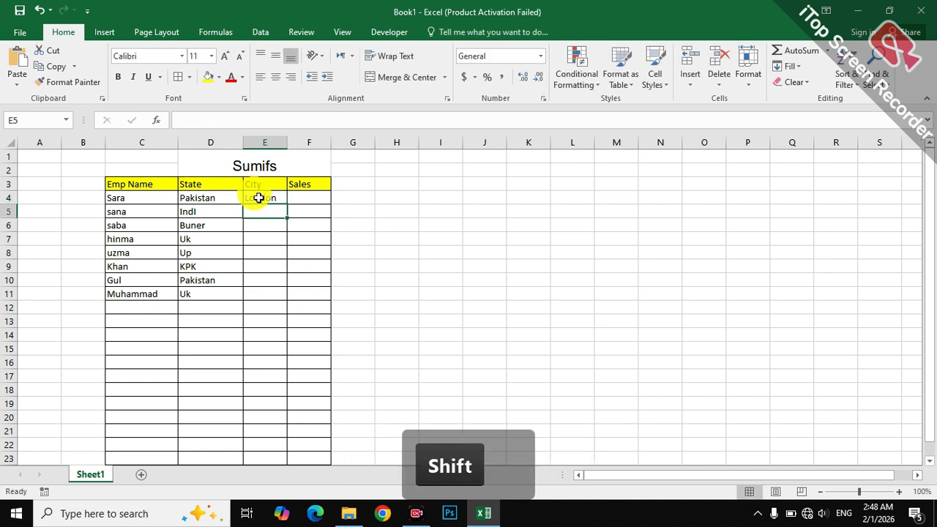
Step: Enter "Peshaware" as the second employee's city in cell E5
{"action": "type", "text": "P"}
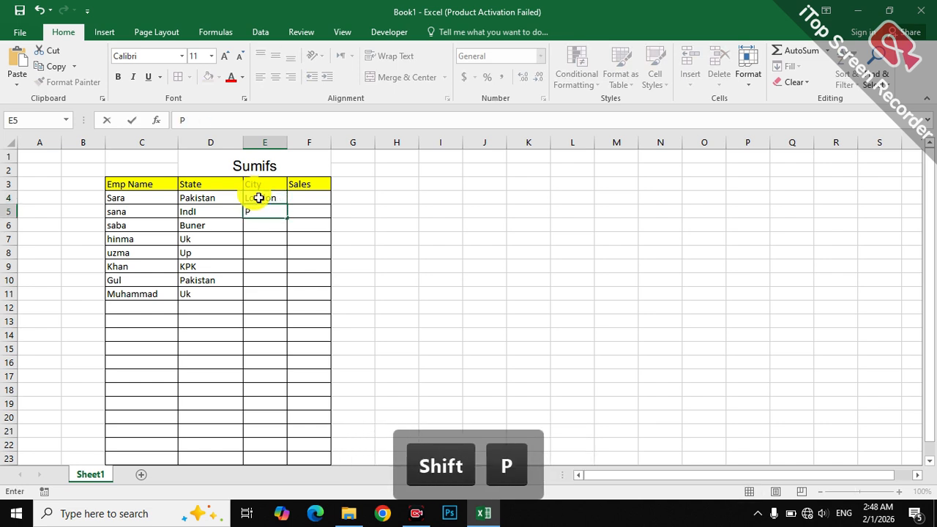
{"action": "type", "text": "esg"}
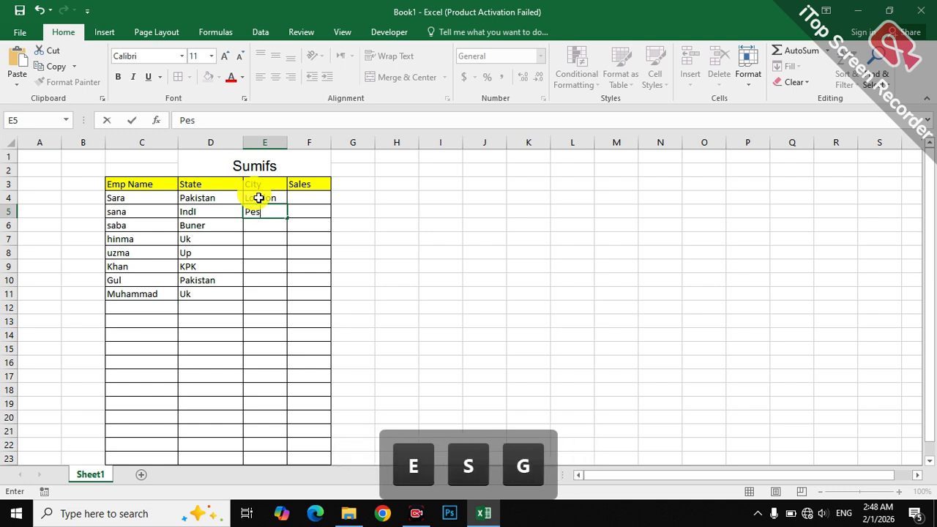
{"action": "key", "text": "BackSpace"}
{"action": "type", "text": "haware"}
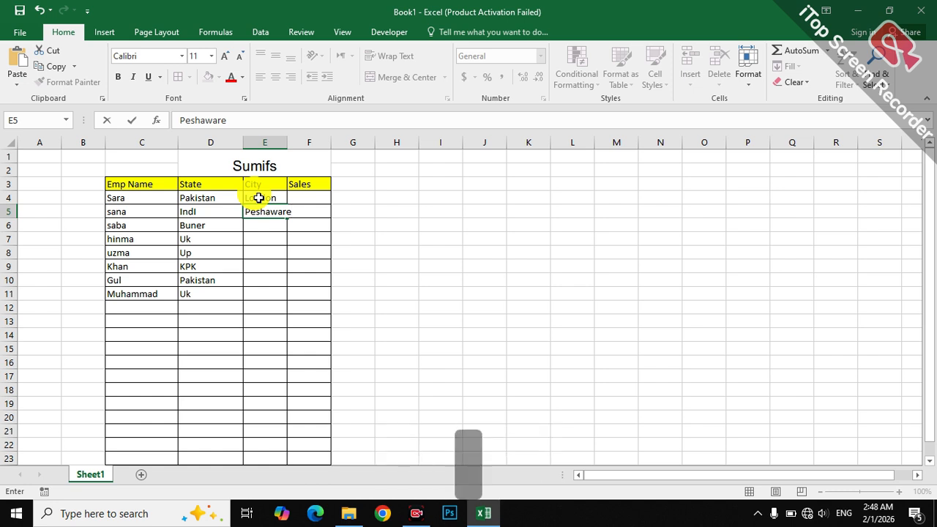
{"action": "key", "text": "Down"}
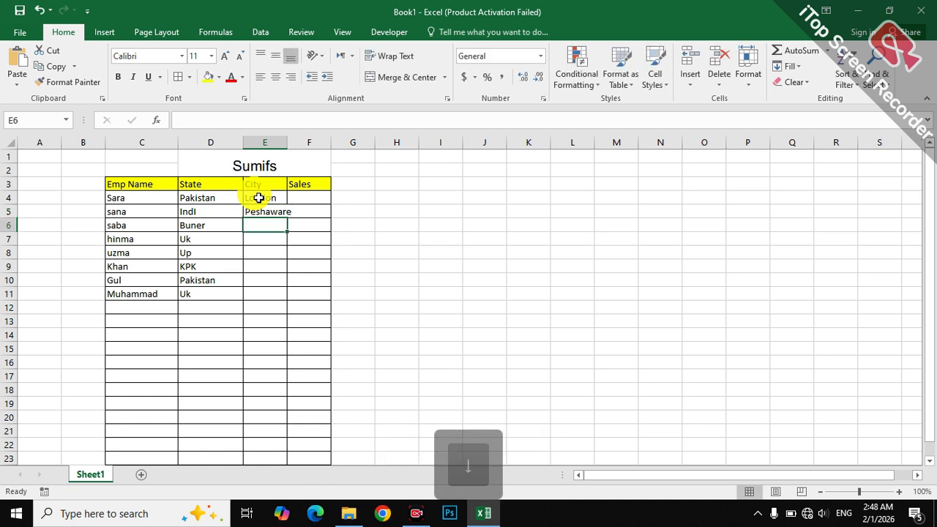
Step: Enter the City values "LBVuner" in cell E6 and "Pakistan" in cell E7
{"action": "key", "text": "shift"}
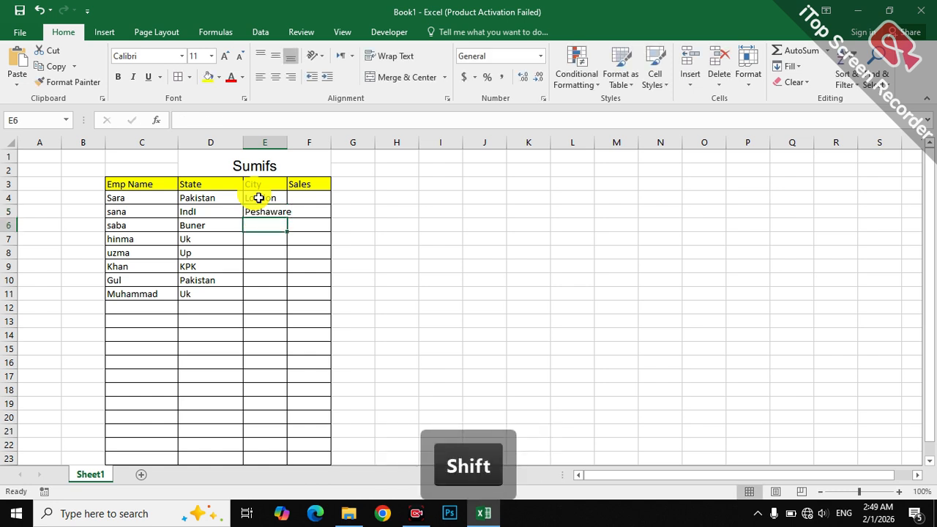
{"action": "type", "text": "L"}
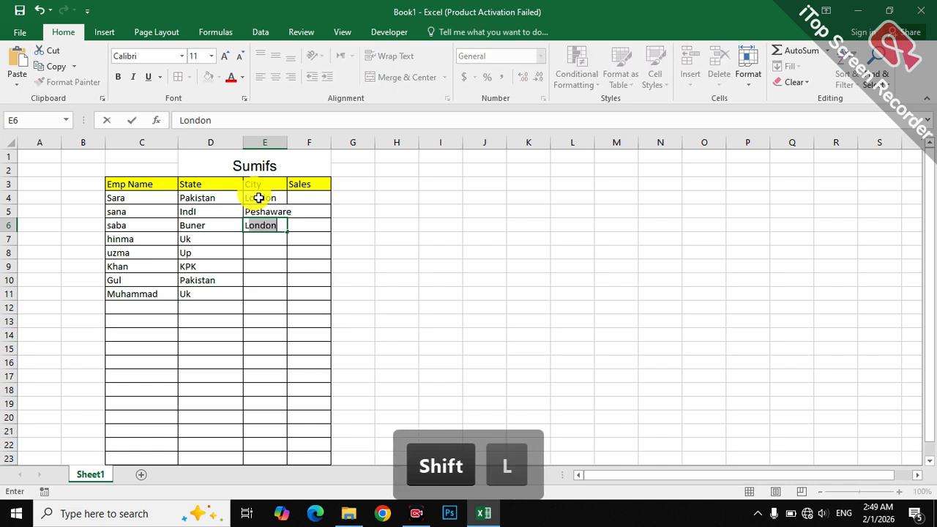
{"action": "key", "text": "BackSpace"}
{"action": "type", "text": "BV"}
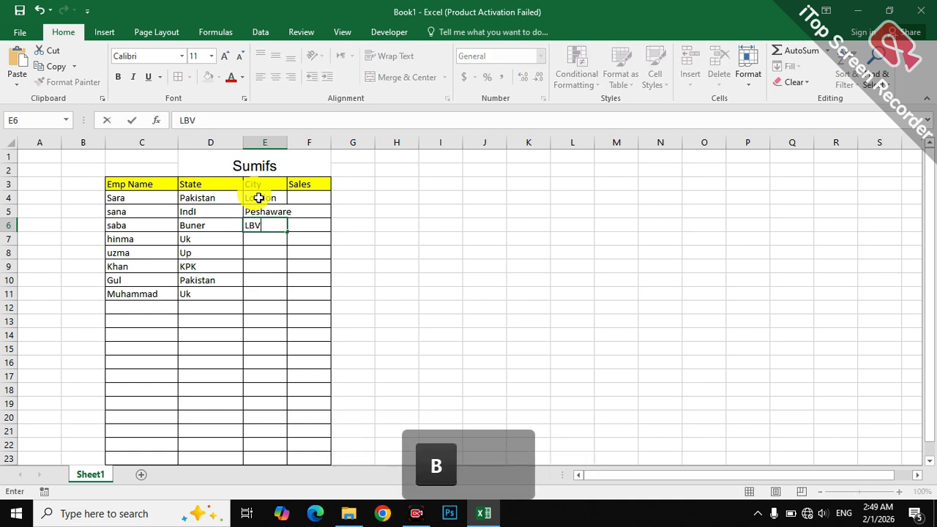
{"action": "type", "text": "uner"}
{"action": "key", "text": "Down"}
{"action": "type", "text": "Pakistan"}
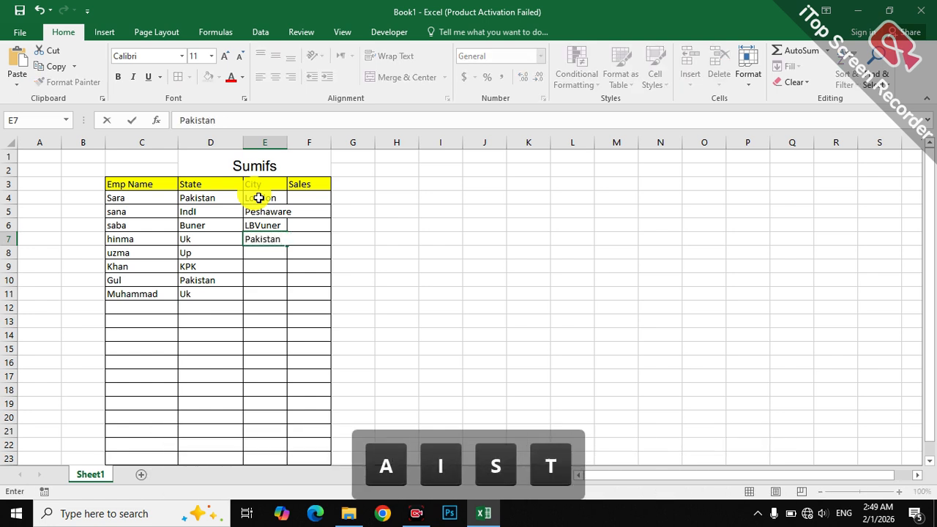
{"action": "key", "text": "Return"}
Step: Widen the City column and copy the State values in D7:D11 into the City cells starting at E8
{"action": "left_click_drag", "start_coordinate": [287, 142], "coordinate": [314, 144]}
{"action": "left_click_drag", "start_coordinate": [197, 233], "coordinate": [204, 296]}
{"action": "key", "text": "ctrl+c"}
{"action": "left_click", "coordinate": [264, 254]}
{"action": "key", "text": "ctrl+v"}
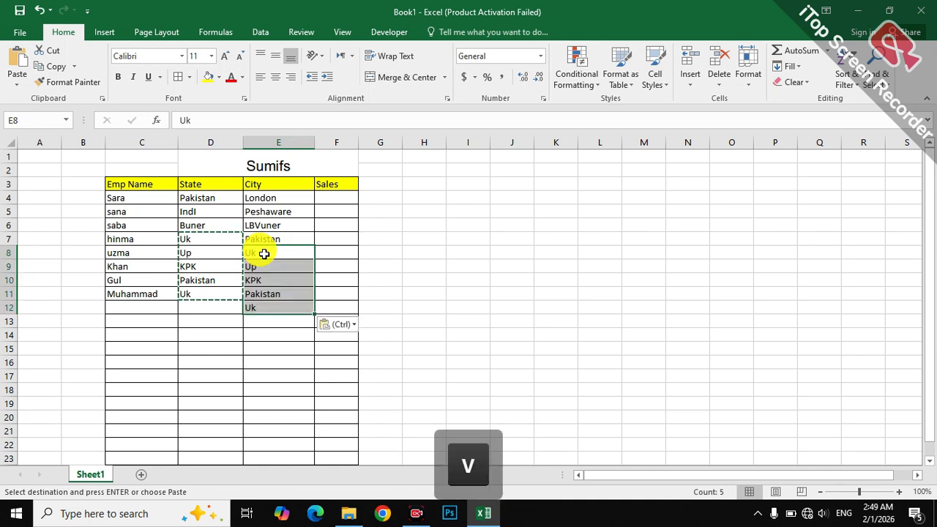
{"action": "left_click", "coordinate": [215, 320]}
{"action": "key", "text": "ctrl+d"}
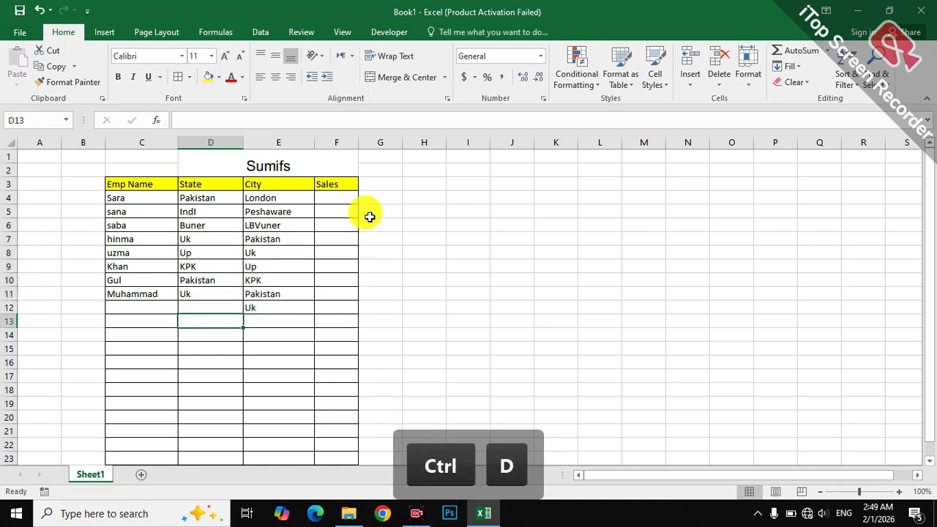
Step: Enter the Sales values 10000 in cell F4 and 20000 in cell F5
{"action": "left_click", "coordinate": [332, 196]}
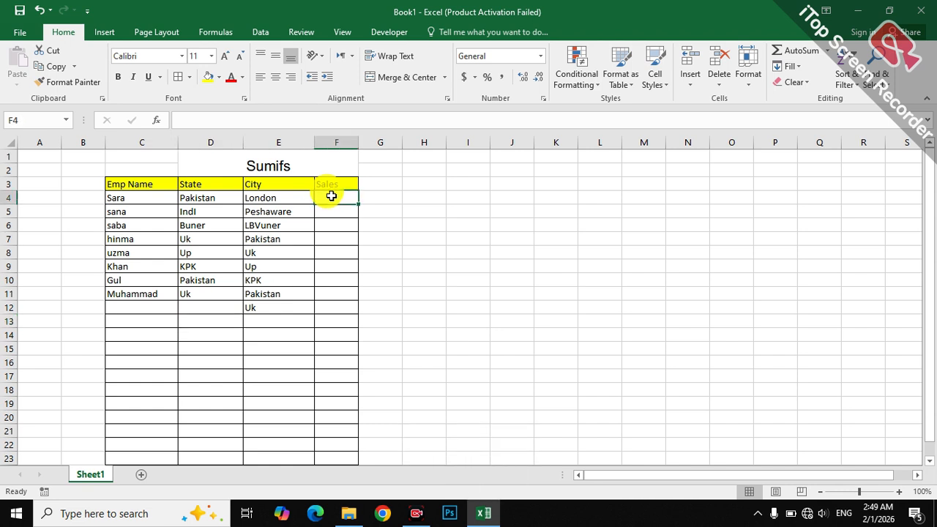
{"action": "type", "text": "1000"}
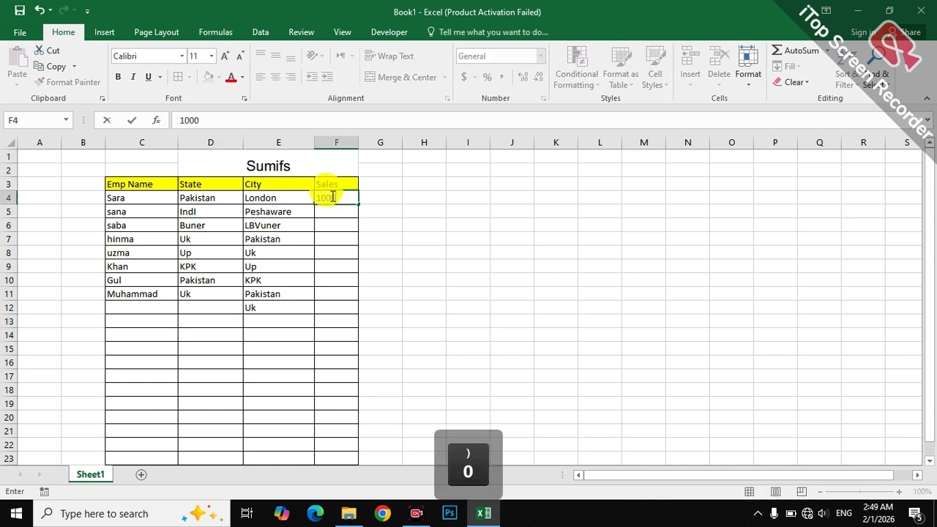
{"action": "type", "text": "0"}
{"action": "key", "text": "Return"}
{"action": "type", "text": "20"}
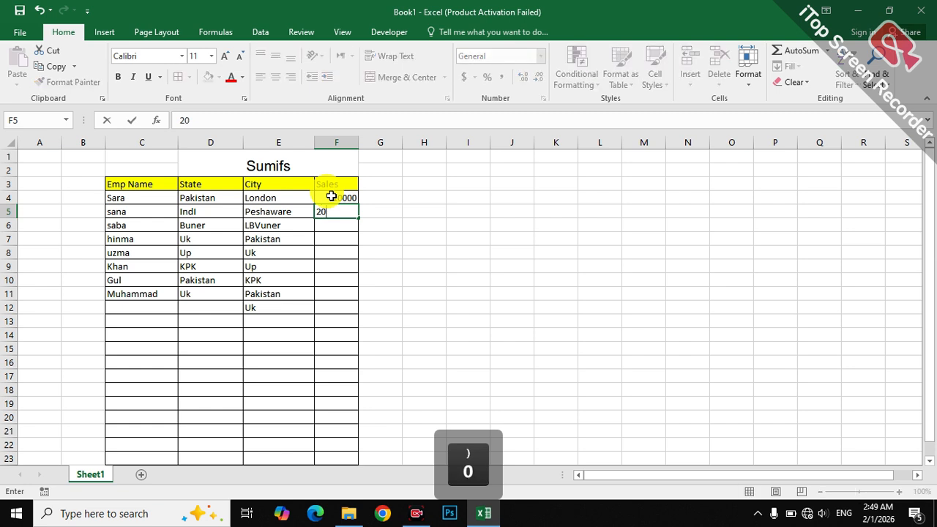
{"action": "type", "text": "000"}
{"action": "key", "text": "Return"}
Step: Enter the Sales values 30000, 40000 and 500000 in cells F6 to F8
{"action": "type", "text": "30000"}
{"action": "key", "text": "Down"}
{"action": "type", "text": "40"}
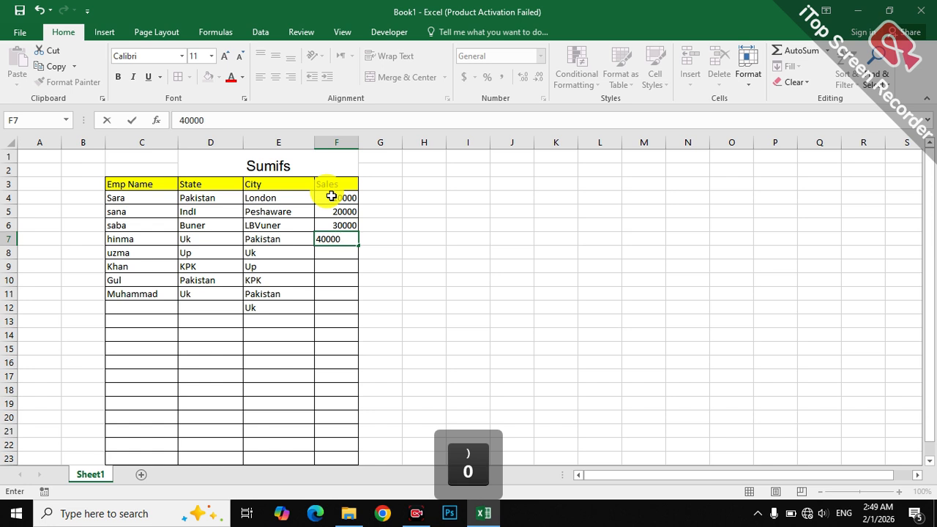
{"action": "key", "text": "Down"}
{"action": "type", "text": "5"}
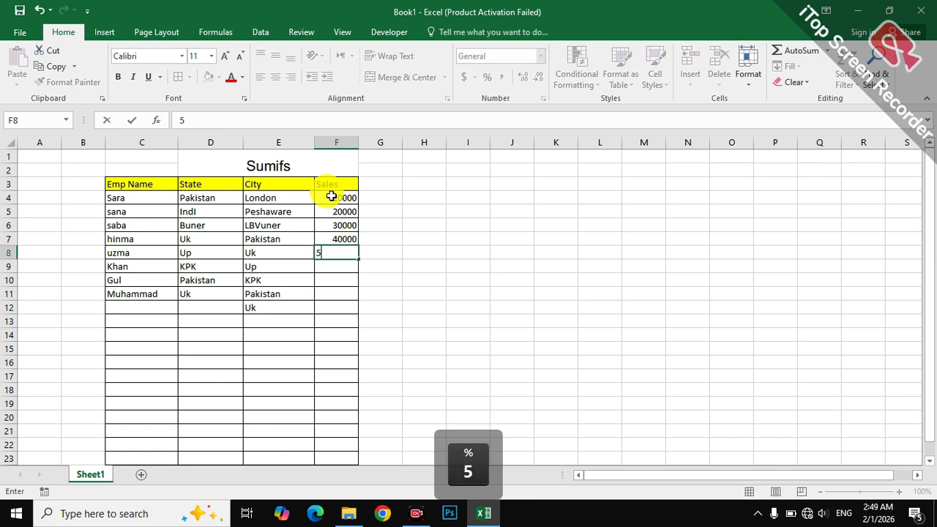
{"action": "type", "text": "00000"}
{"action": "key", "text": "Down"}
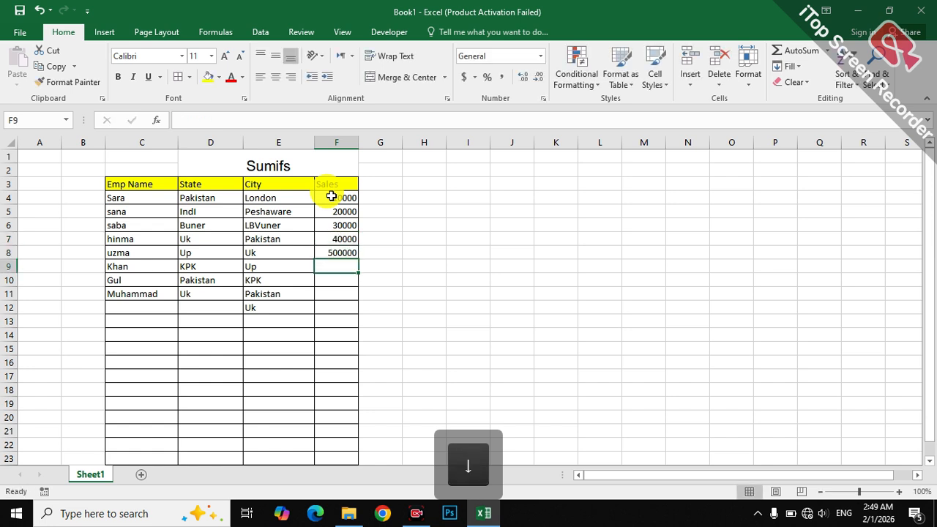
Step: Copy the five Sales values in F4:F8 into the cells directly below, starting at F9
{"action": "left_click_drag", "start_coordinate": [341, 194], "coordinate": [341, 251]}
{"action": "key", "text": "ctrl+c"}
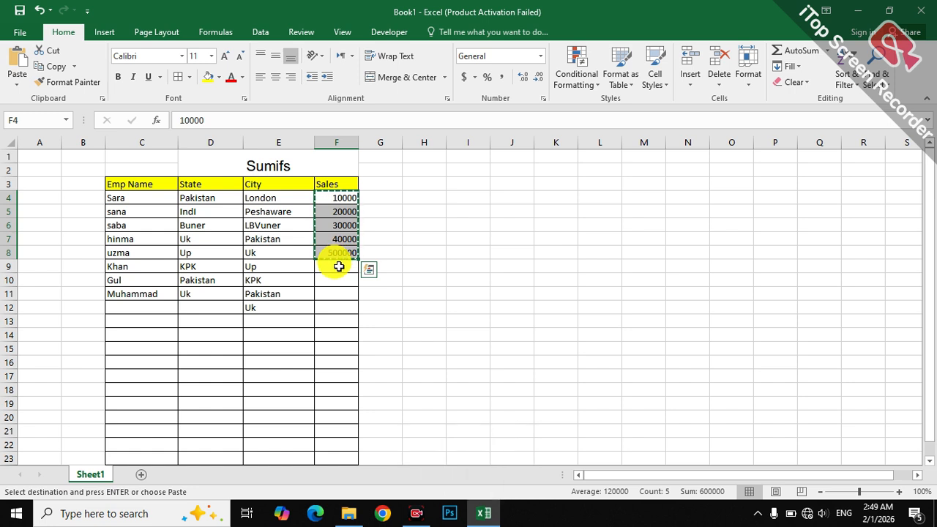
{"action": "left_click", "coordinate": [339, 267]}
{"action": "key", "text": "ctrl+v"}
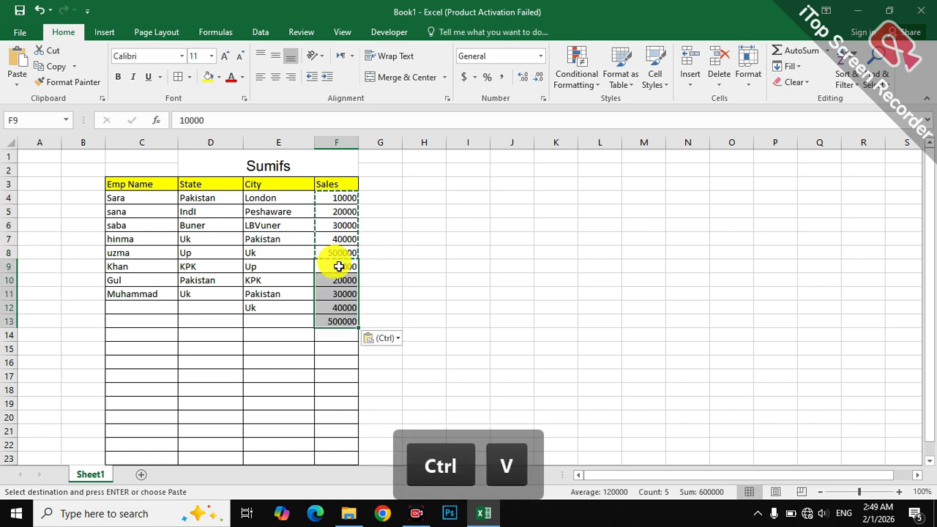
{"action": "left_click", "coordinate": [410, 280]}
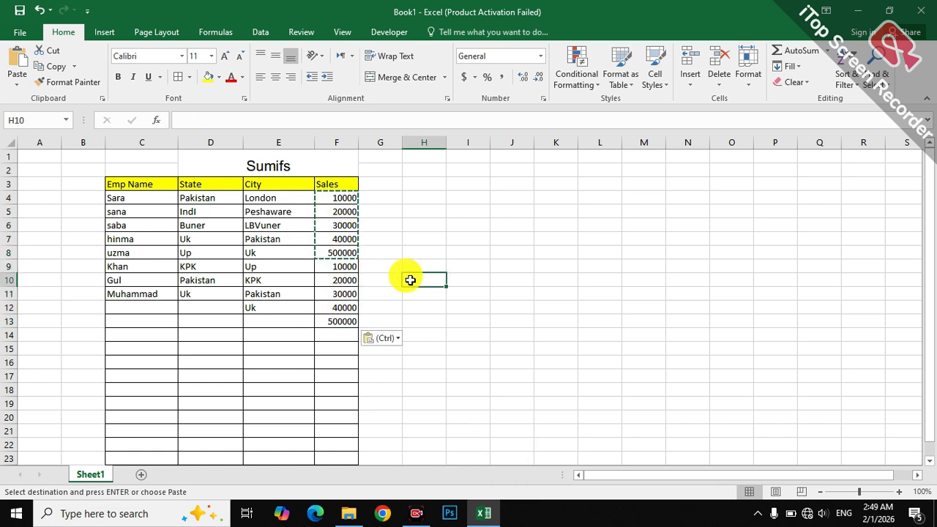
{"action": "key", "text": "ctrl+d"}
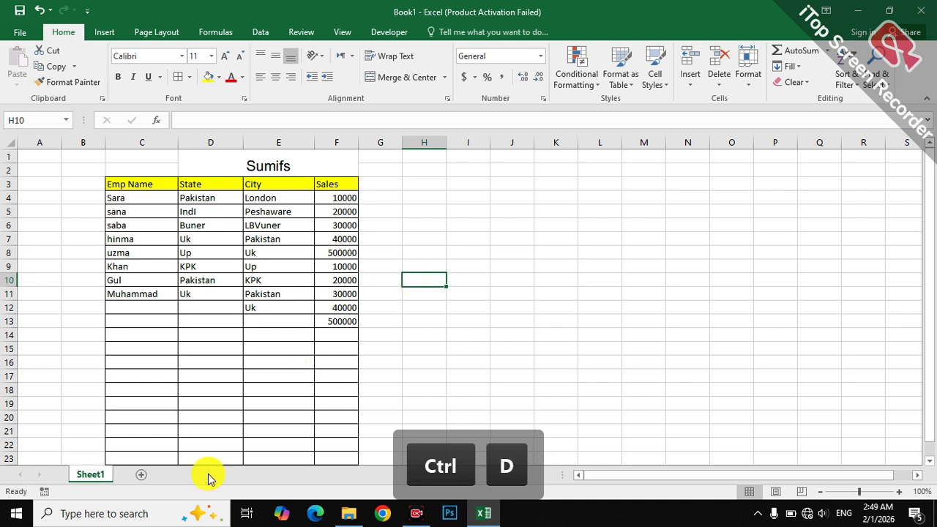
Step: Remove all borders from the empty rows in C16:F23 beneath the table
{"action": "left_click_drag", "start_coordinate": [125, 368], "coordinate": [330, 453]}
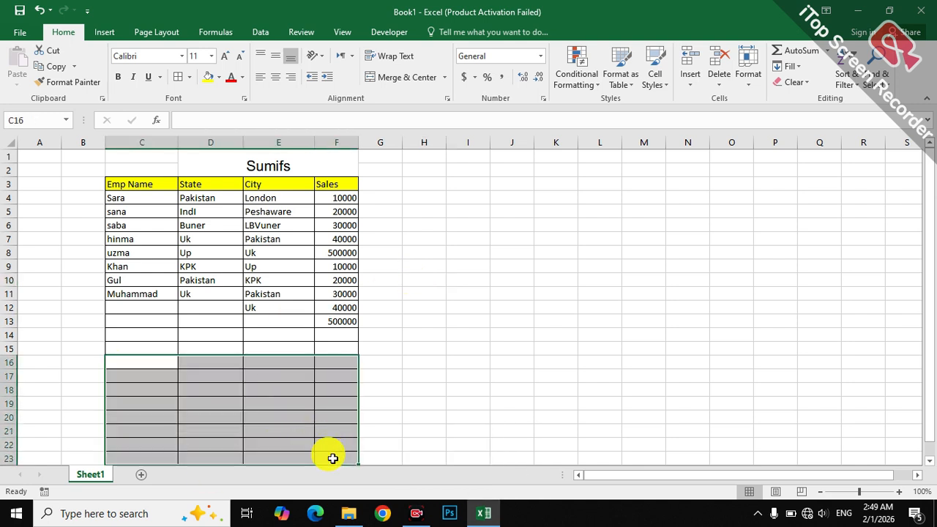
{"action": "left_click", "coordinate": [189, 77]}
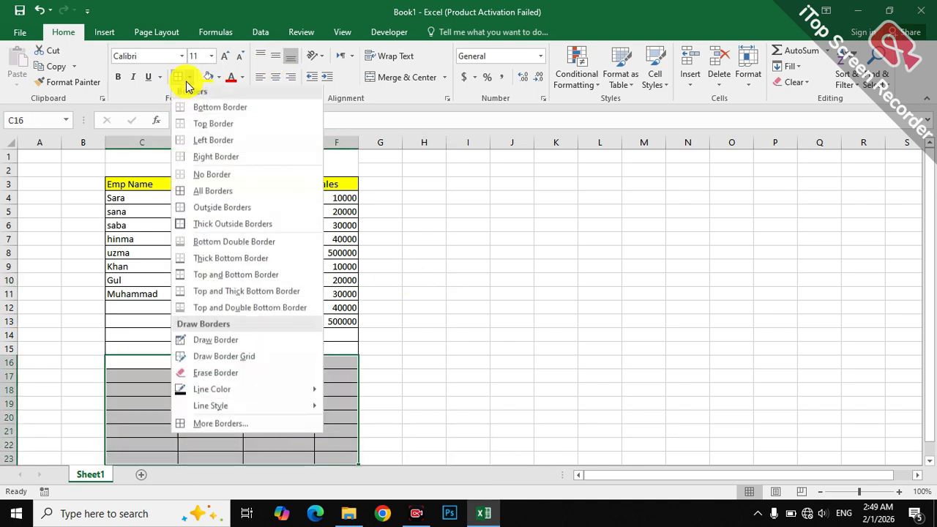
{"action": "left_click", "coordinate": [212, 178]}
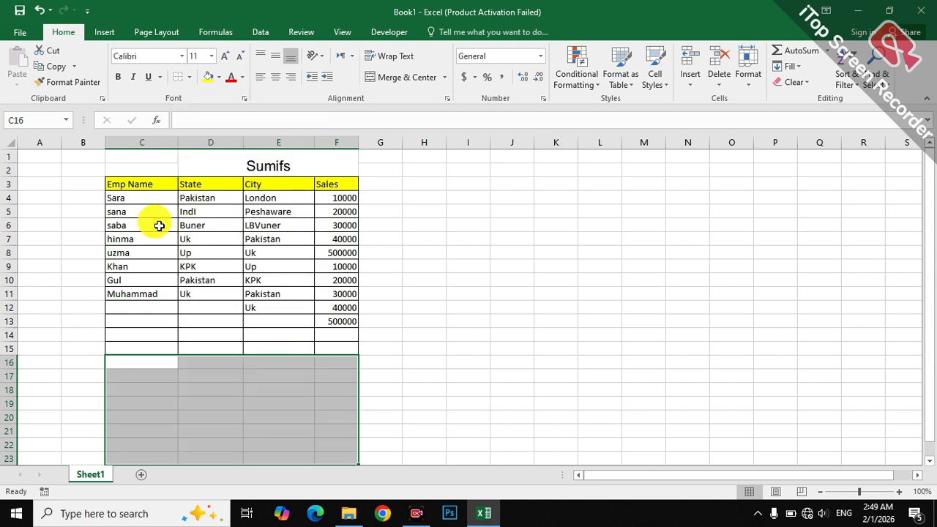
Step: Remove the borders from cells C8:F15 and reapply all borders to the same range
{"action": "left_click", "coordinate": [143, 250]}
{"action": "left_click_drag", "start_coordinate": [143, 249], "coordinate": [338, 351]}
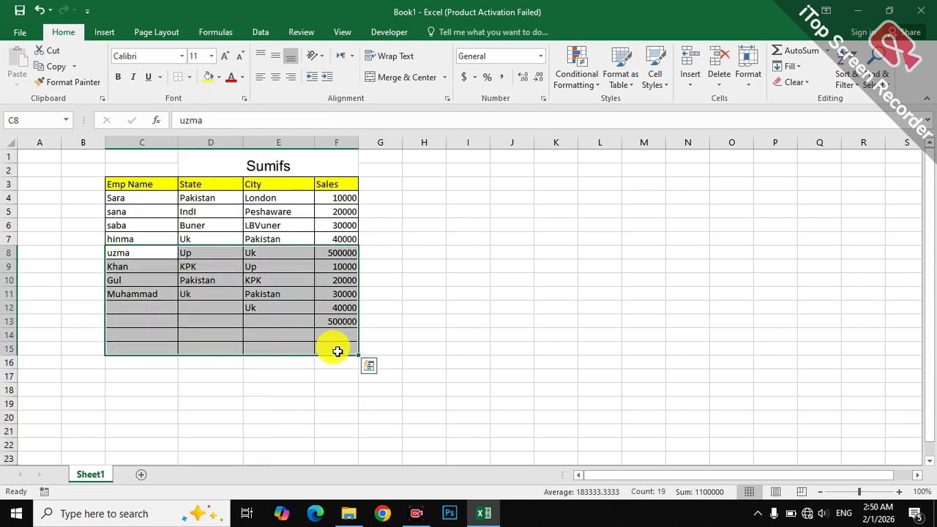
{"action": "left_click", "coordinate": [190, 78]}
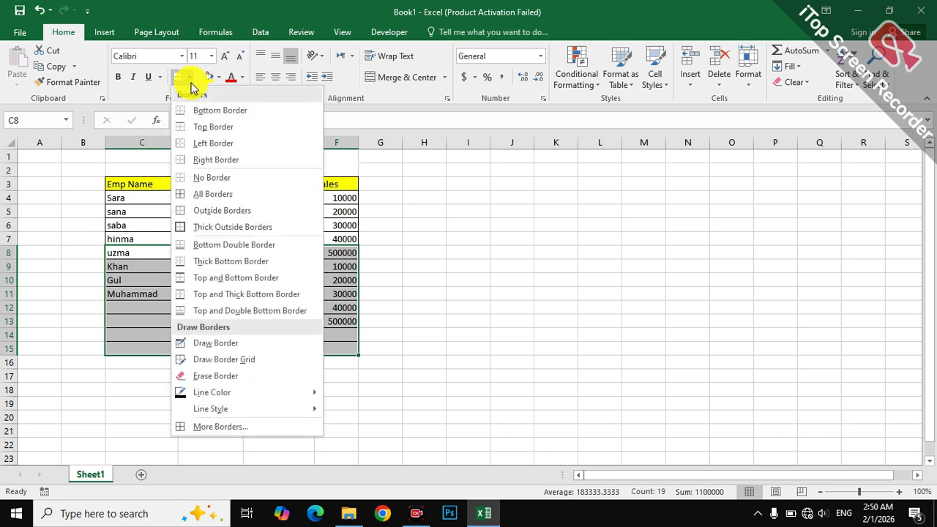
{"action": "left_click", "coordinate": [210, 180]}
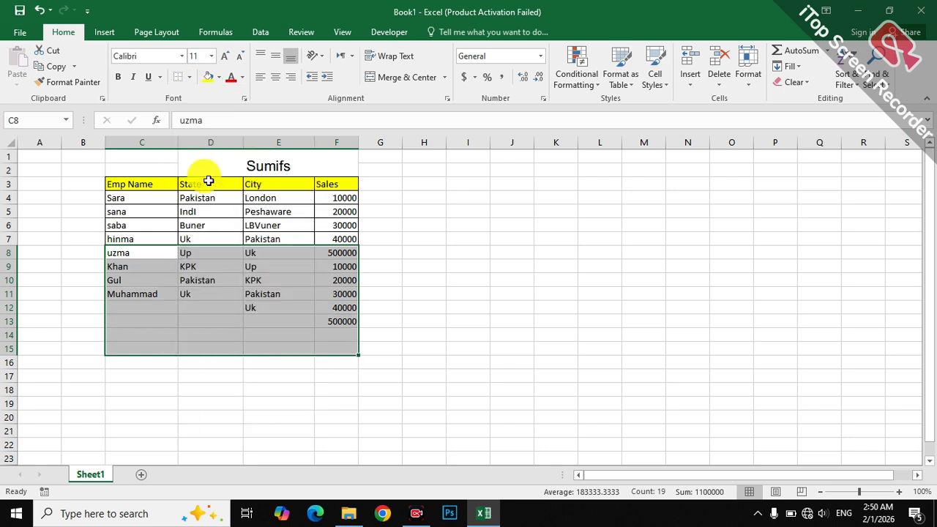
{"action": "left_click", "coordinate": [190, 78]}
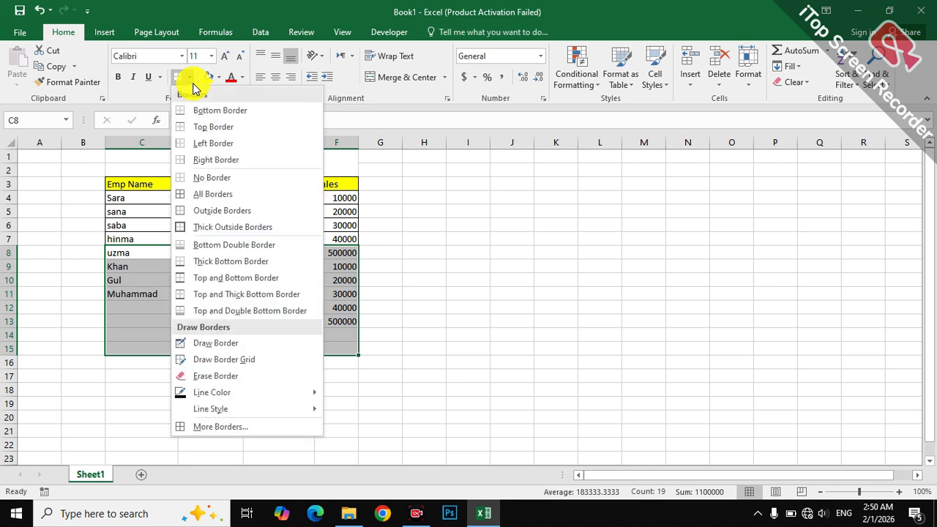
{"action": "left_click", "coordinate": [208, 196]}
{"action": "left_click", "coordinate": [216, 414]}
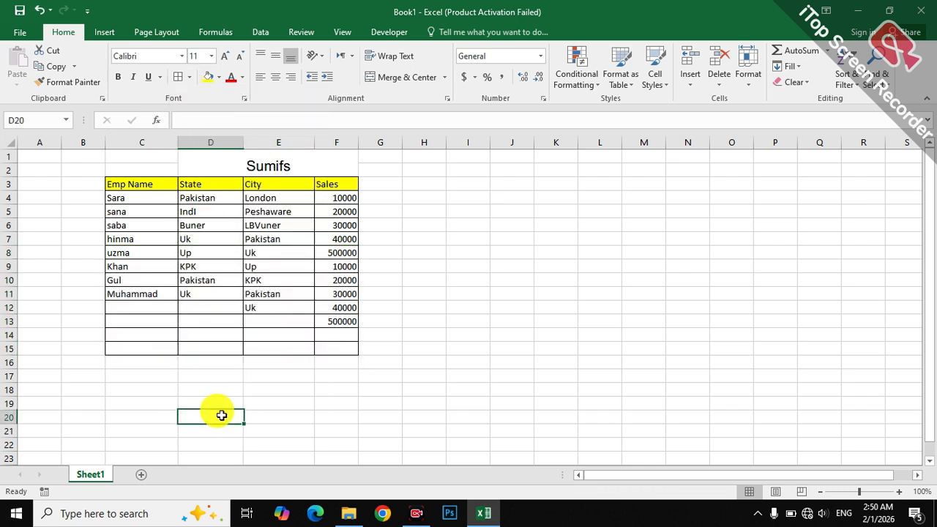
Step: Enter "State" as the first heading of a summary row in cell D17 below the table
{"action": "left_click", "coordinate": [197, 376]}
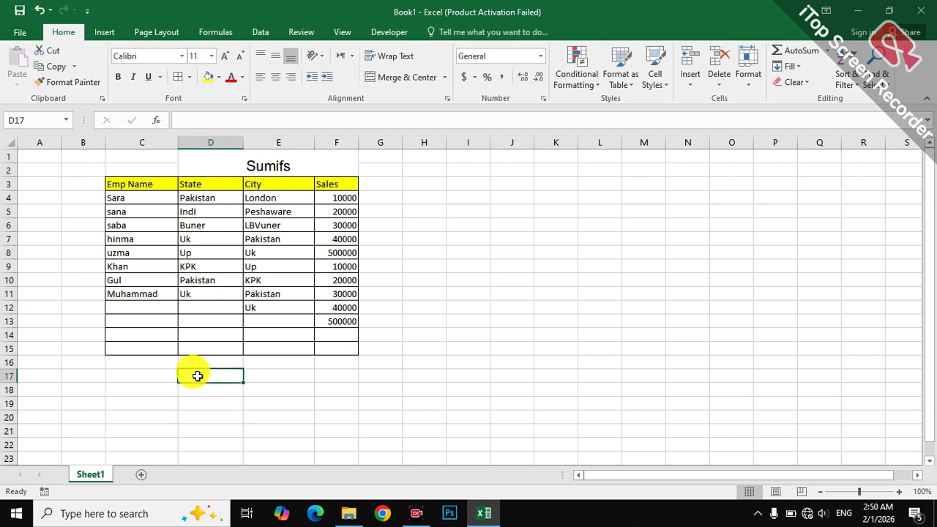
{"action": "type", "text": "Star"}
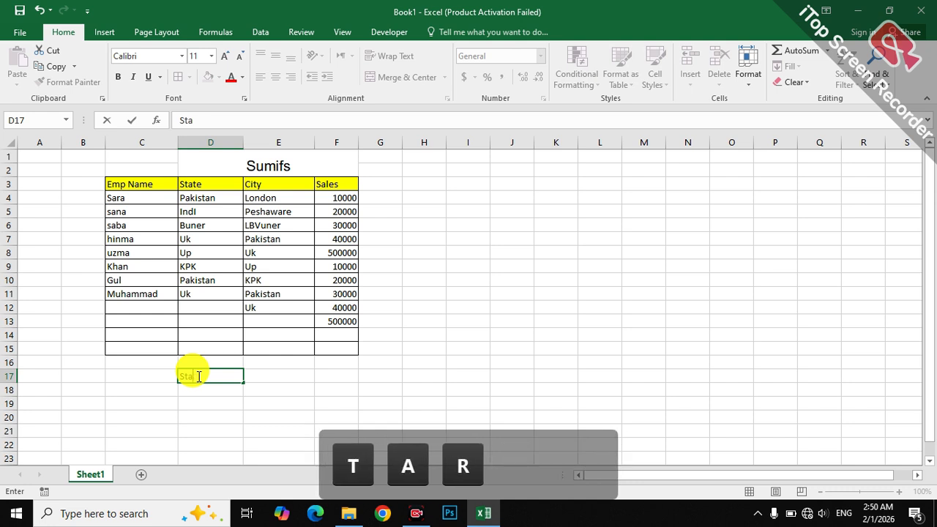
{"action": "key", "text": "BackSpace"}
{"action": "type", "text": "e"}
{"action": "key", "text": "BackSpace"}
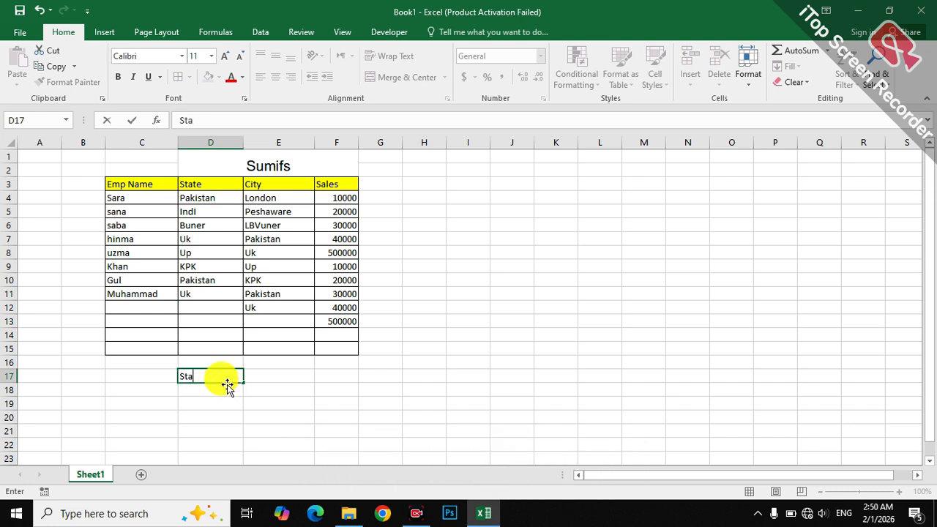
{"action": "type", "text": "te"}
{"action": "key", "text": "Right"}
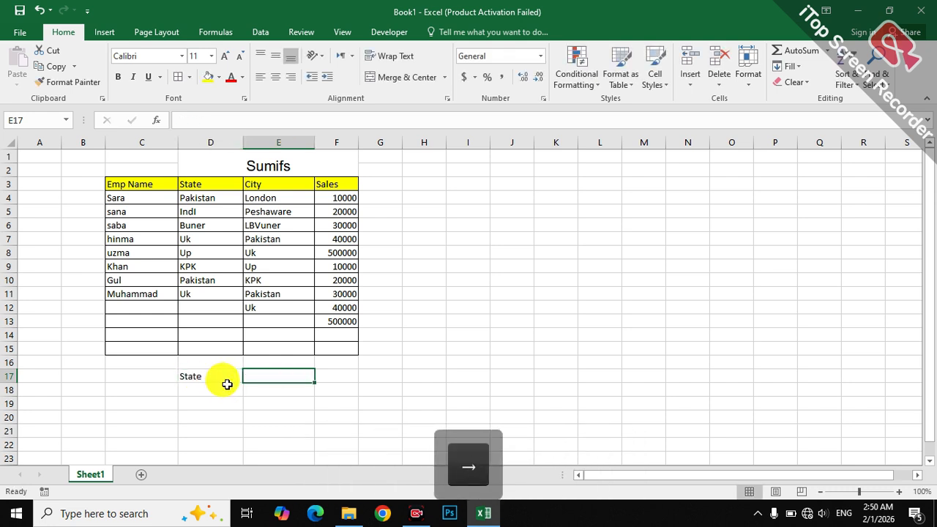
Step: Enter the summary headings "City" in cell E17 and "Total Sales" in cell F17
{"action": "key", "text": "shift"}
{"action": "type", "text": "City"}
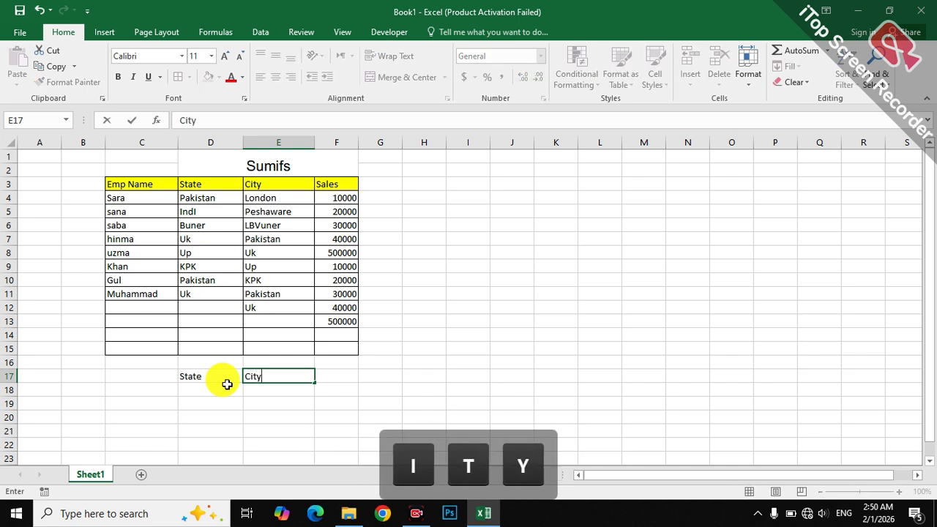
{"action": "key", "text": "Right"}
{"action": "type", "text": "T"}
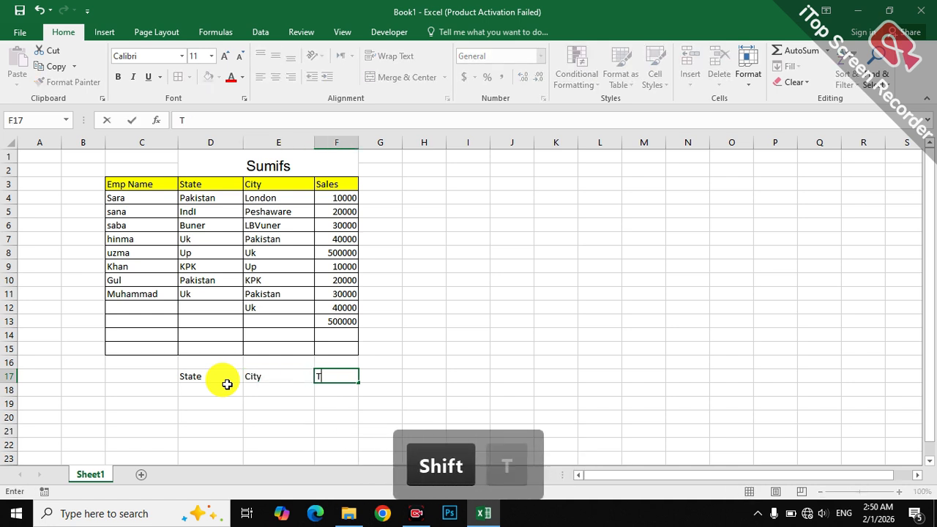
{"action": "type", "text": "otal "}
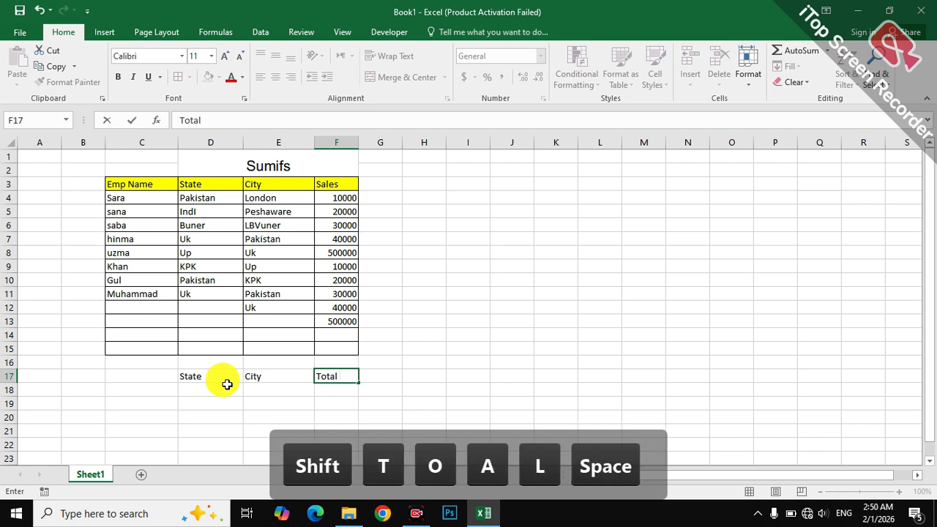
{"action": "type", "text": "Sales"}
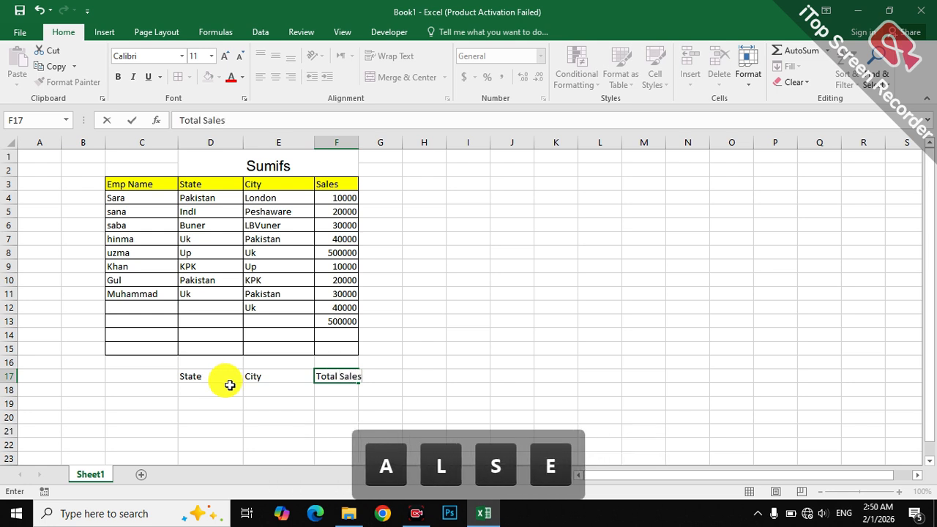
Step: Fill the summary heading cells D17:F17 with a dark blue theme color
{"action": "left_click", "coordinate": [217, 375]}
{"action": "left_click_drag", "start_coordinate": [218, 375], "coordinate": [349, 378]}
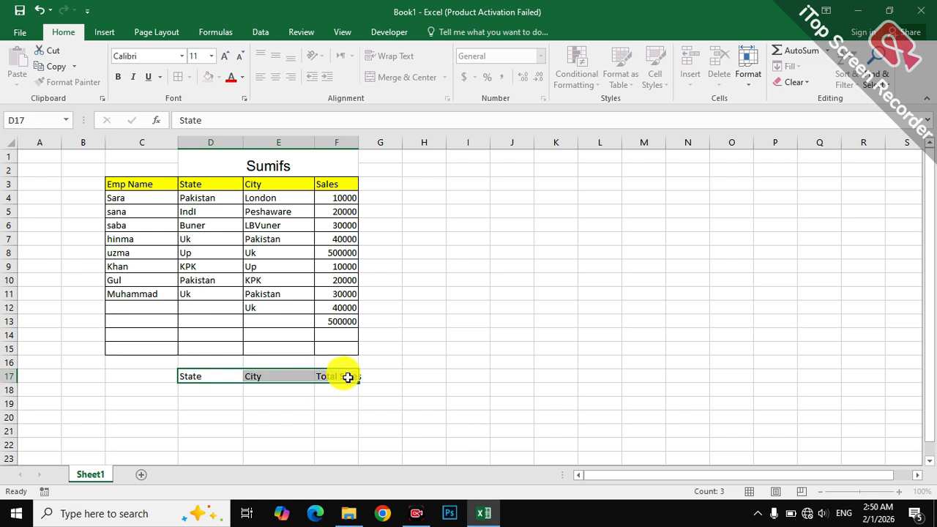
{"action": "left_click", "coordinate": [220, 78]}
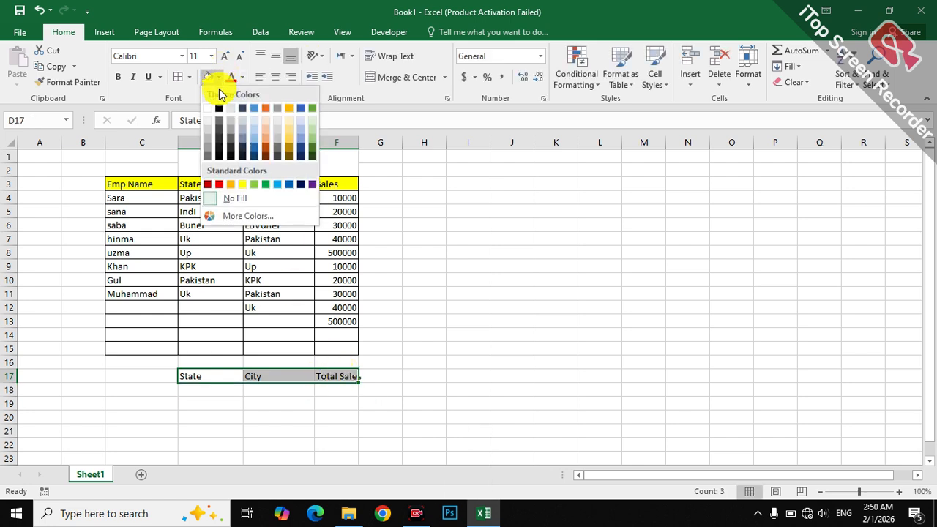
{"action": "left_click", "coordinate": [255, 152]}
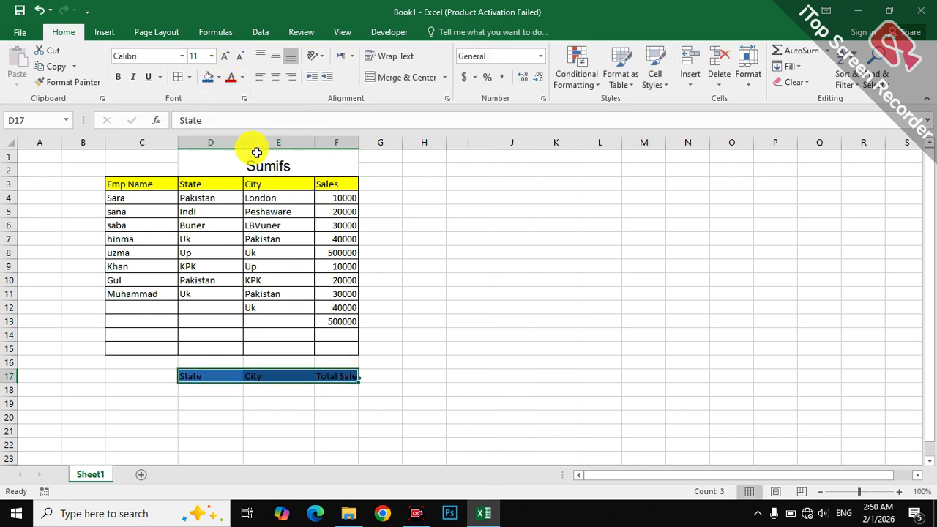
Step: Widen column F to fit the "Total Sales" heading and apply all borders to the summary block D17:F18
{"action": "left_click_drag", "start_coordinate": [360, 148], "coordinate": [423, 164]}
{"action": "left_click", "coordinate": [405, 427]}
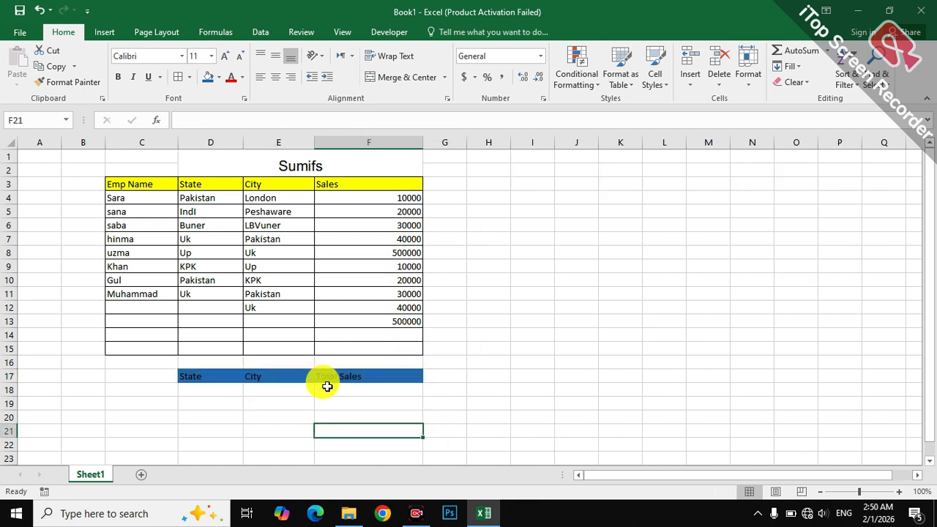
{"action": "left_click_drag", "start_coordinate": [192, 375], "coordinate": [369, 389]}
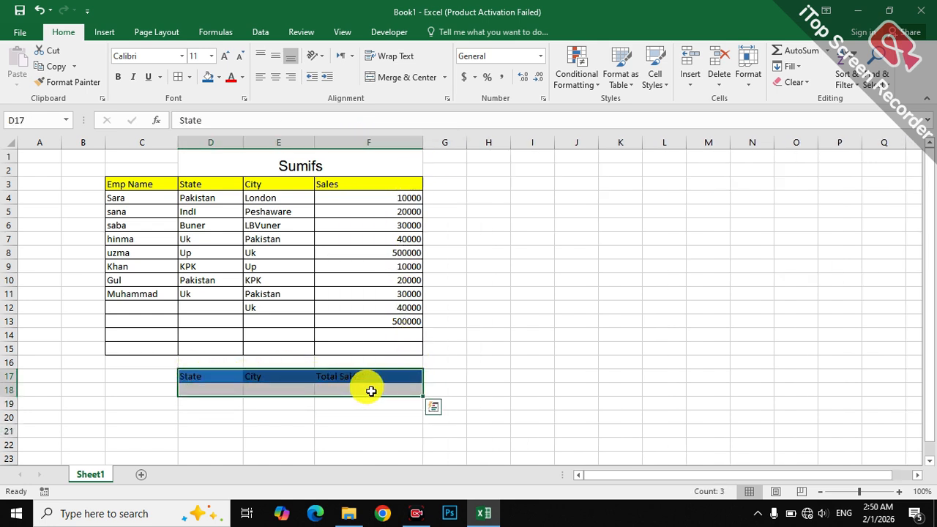
{"action": "left_click", "coordinate": [177, 83]}
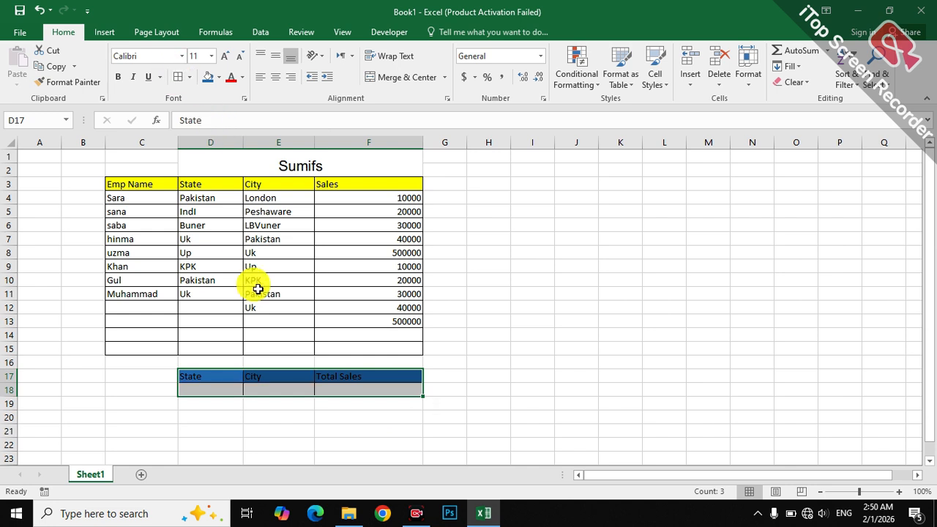
Step: Start a SUMIFS formula in cell F18 with the Sales values F4:F15 as the sum range
{"action": "double_click", "coordinate": [336, 389]}
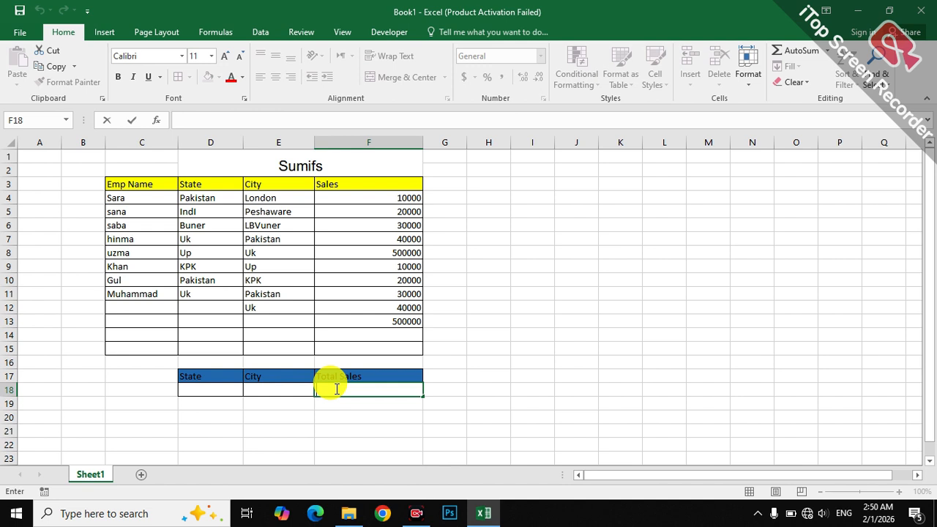
{"action": "type", "text": "=S"}
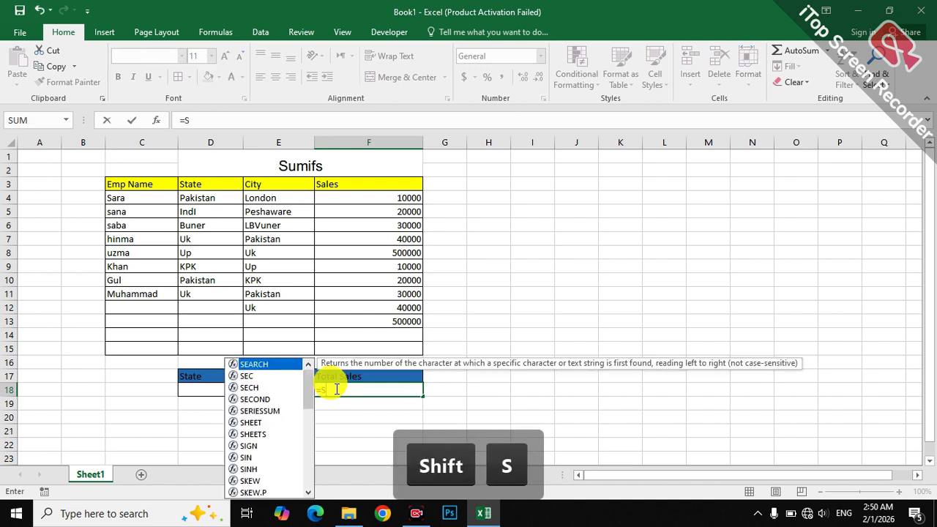
{"action": "type", "text": "UM"}
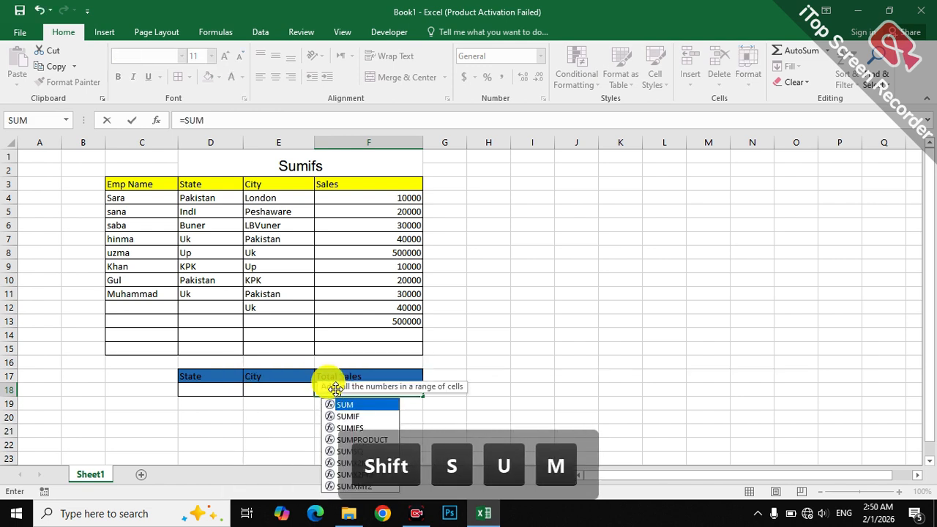
{"action": "left_click", "coordinate": [367, 429]}
{"action": "double_click", "coordinate": [367, 428]}
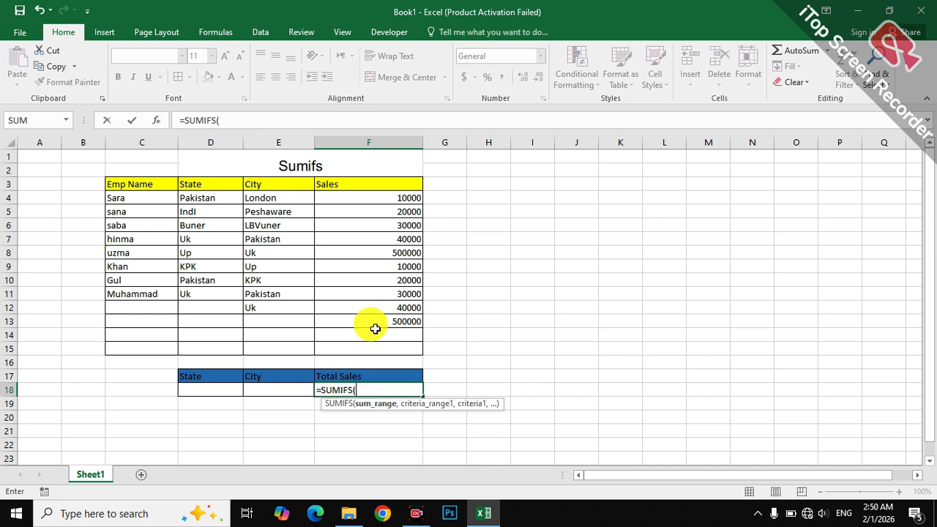
{"action": "left_click", "coordinate": [371, 199]}
{"action": "left_click_drag", "start_coordinate": [372, 199], "coordinate": [404, 344]}
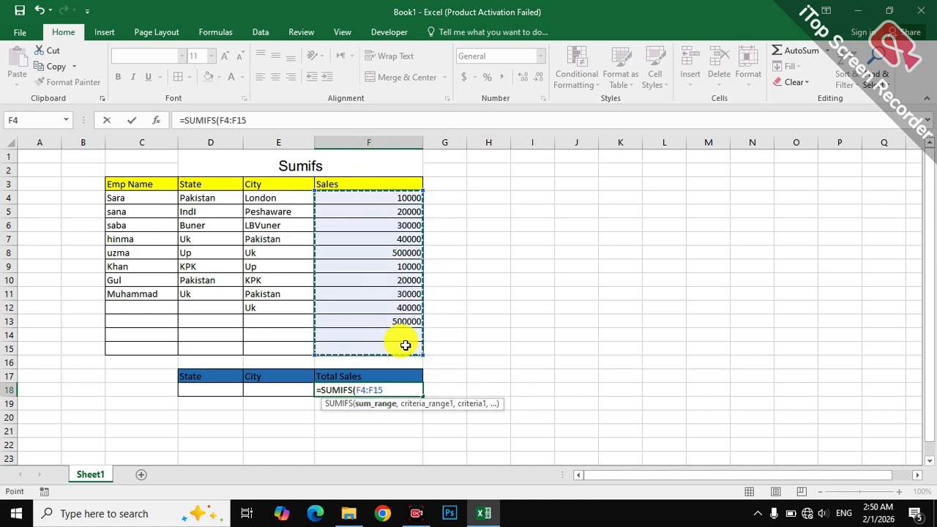
{"action": "type", "text": ","}
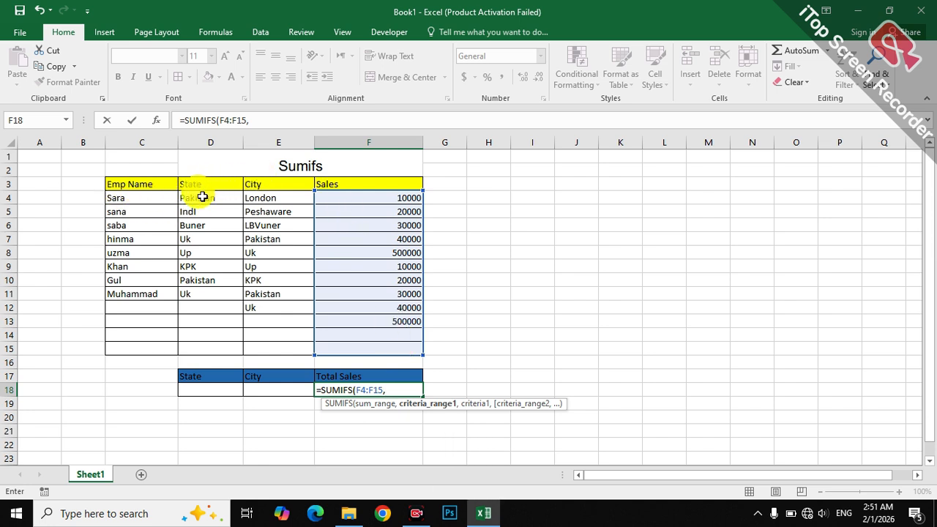
Step: Add the State column D4:D15 as the first criteria range with D18 as its criterion
{"action": "left_click_drag", "start_coordinate": [193, 195], "coordinate": [205, 345]}
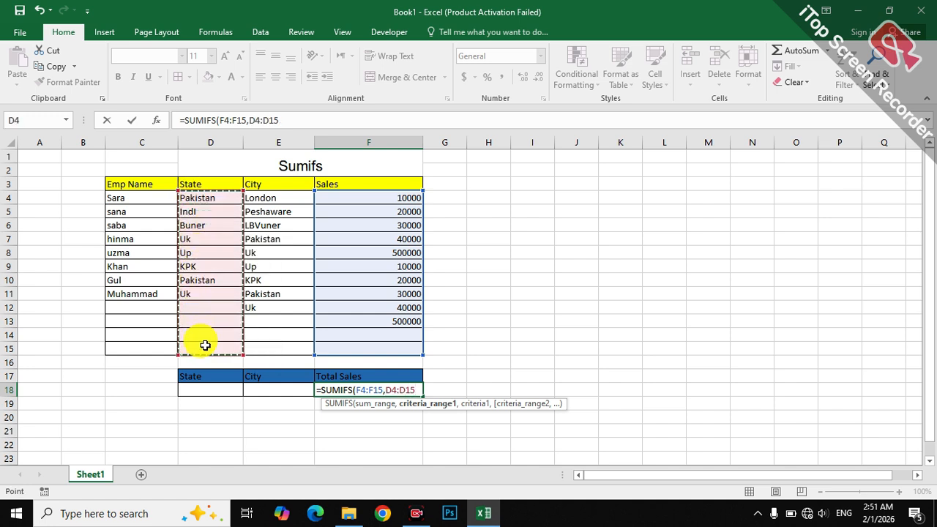
{"action": "type", "text": ","}
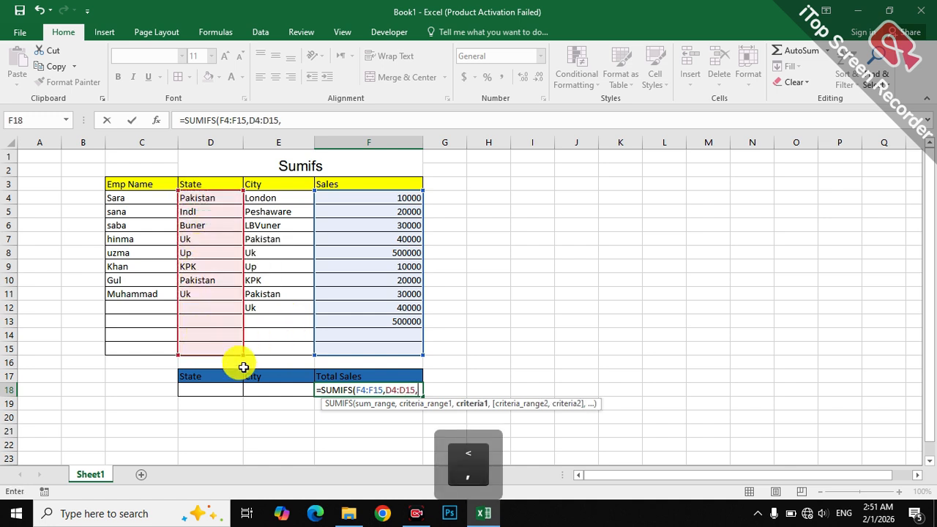
{"action": "left_click", "coordinate": [212, 391]}
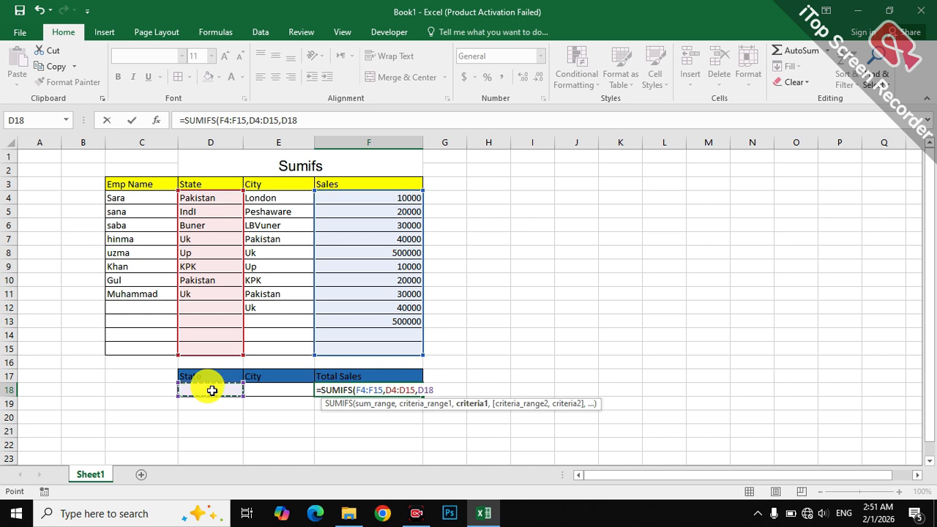
{"action": "type", "text": ","}
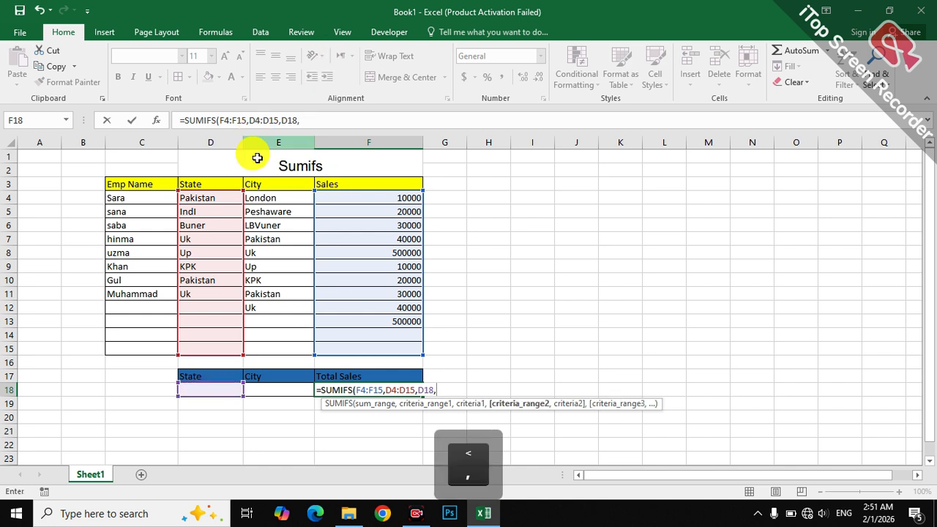
Step: Add the City range E4:E15 with criterion E18 and complete the formula as =SUMIFS(F4:F15,D4:D15,D18,E4:E15,E18)
{"action": "left_click_drag", "start_coordinate": [265, 196], "coordinate": [262, 350]}
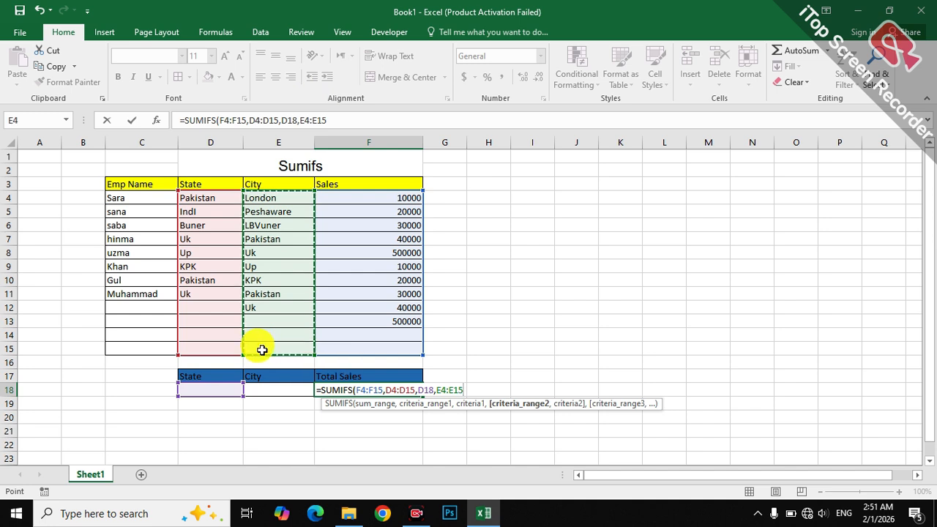
{"action": "type", "text": ","}
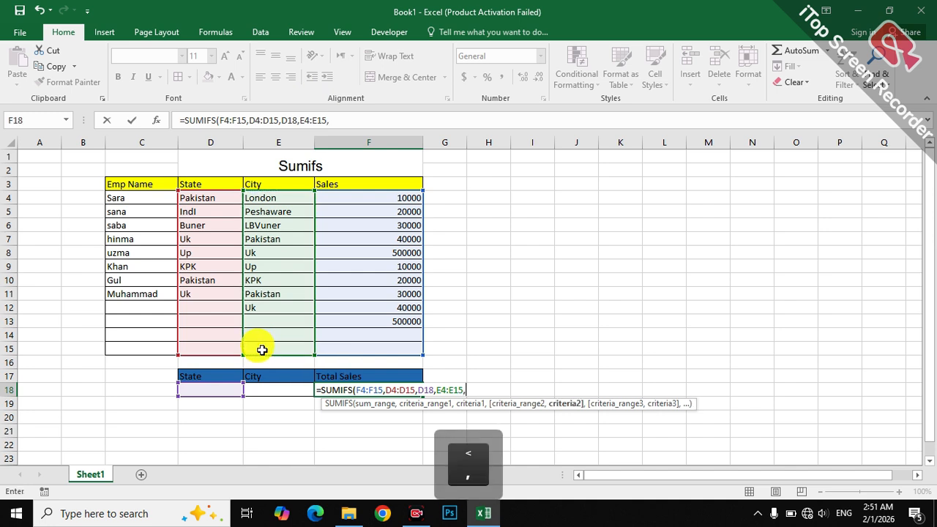
{"action": "left_click", "coordinate": [266, 390]}
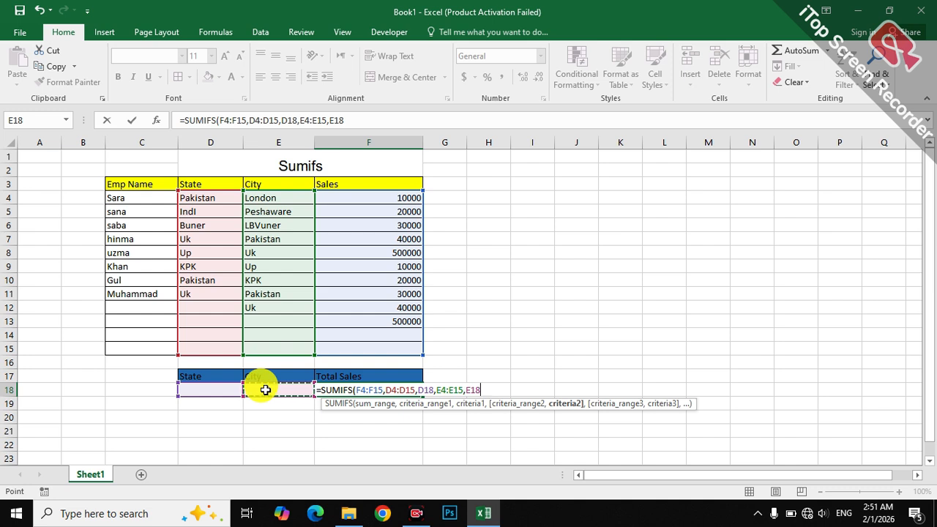
{"action": "type", "text": ")"}
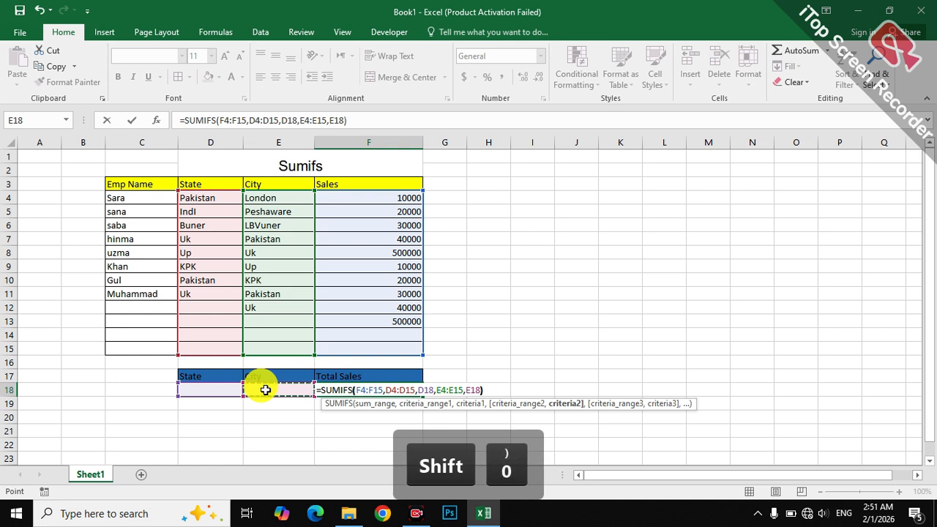
{"action": "key", "text": "Return"}
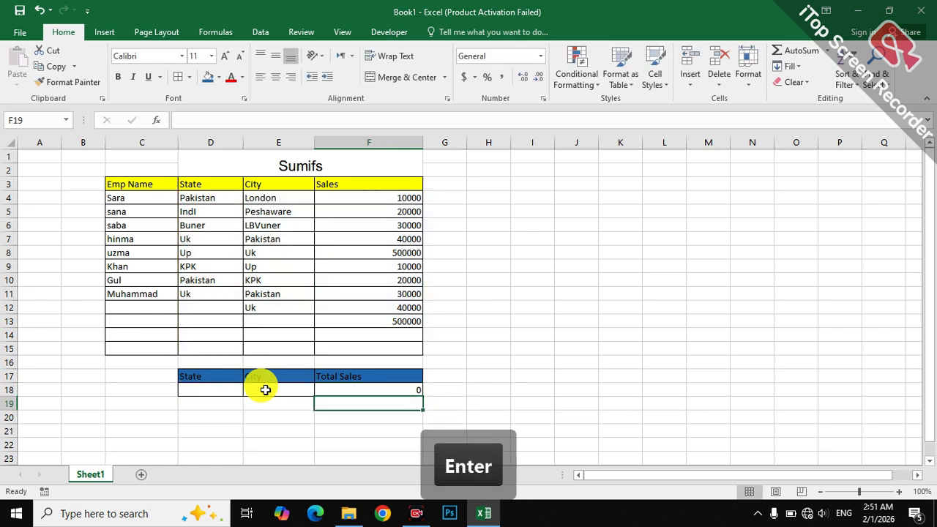
{"action": "left_click", "coordinate": [371, 390]}
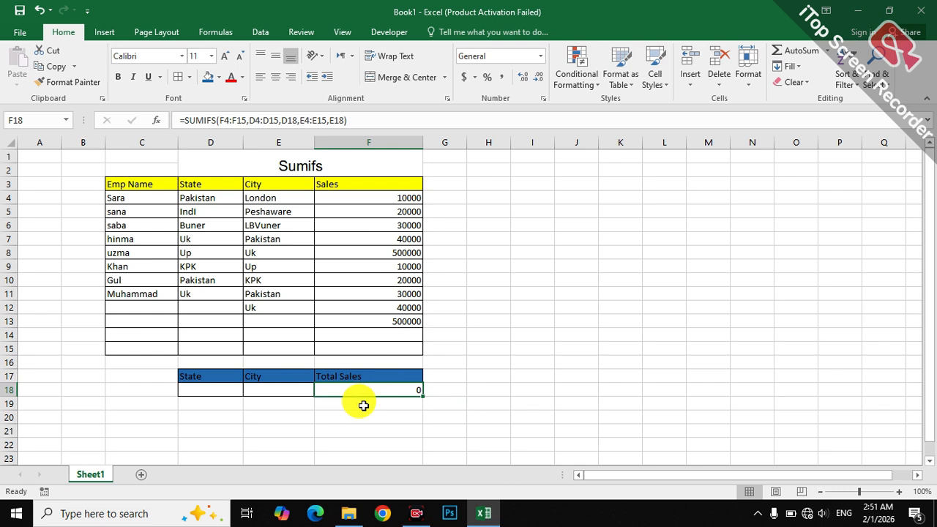
{"action": "left_click", "coordinate": [363, 406]}
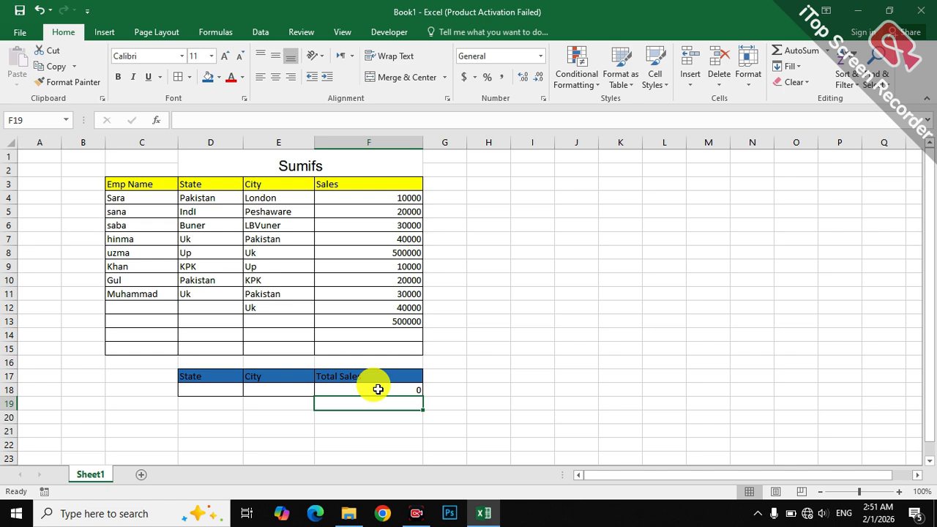
{"action": "left_click", "coordinate": [226, 390]}
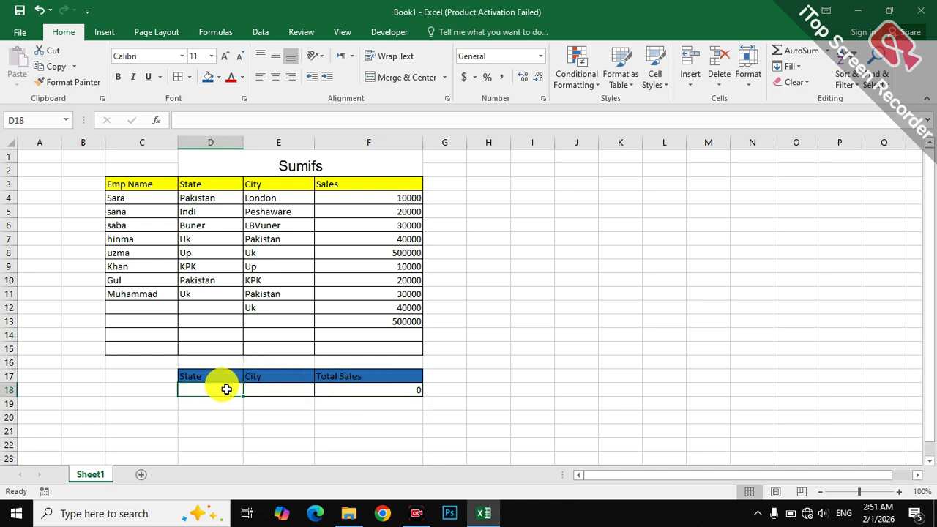
{"action": "left_click", "coordinate": [268, 390]}
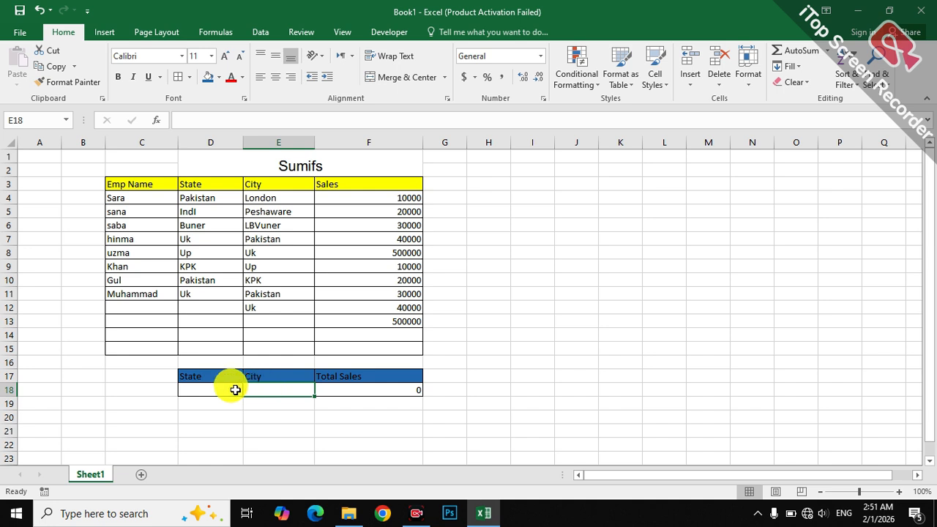
{"action": "left_click", "coordinate": [247, 415]}
Step: Enter "Uk" as the state criterion in D18 and "Pakistan" as the city criterion in E18
{"action": "left_click", "coordinate": [197, 392]}
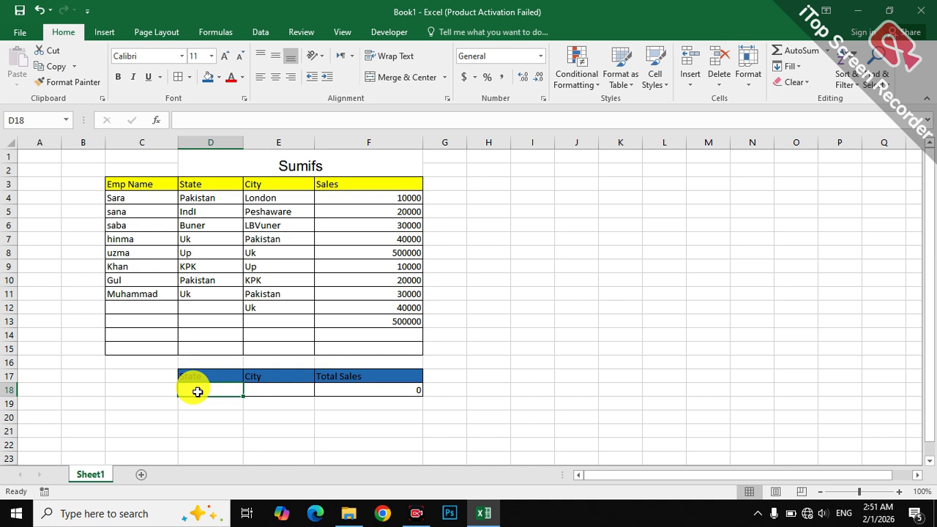
{"action": "key", "text": "shift"}
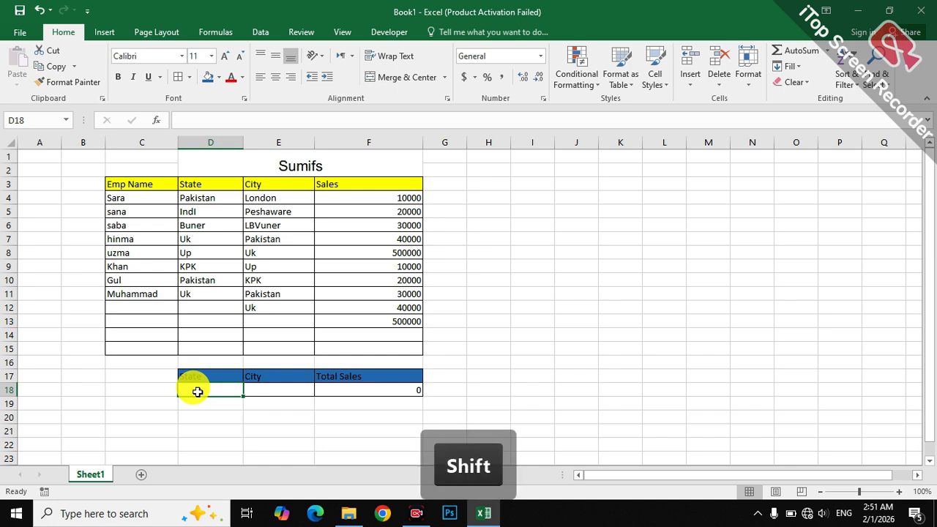
{"action": "type", "text": "Uk"}
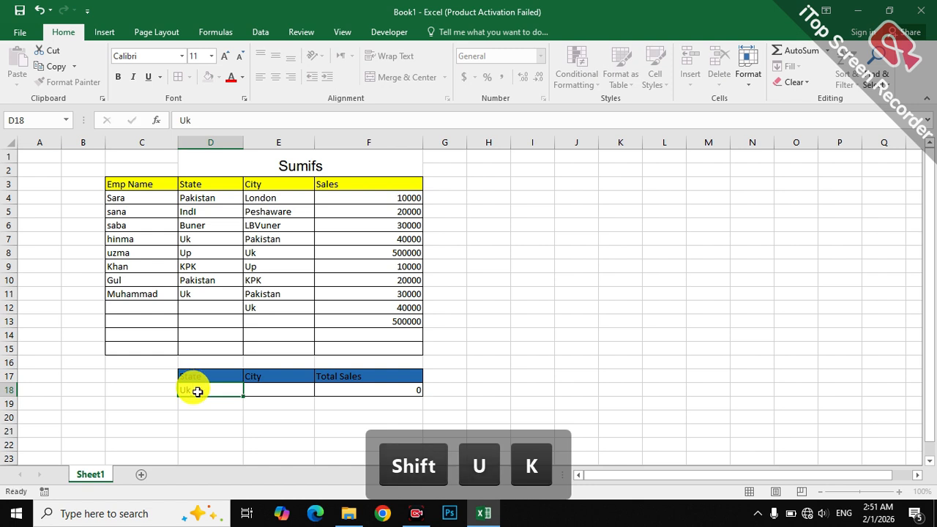
{"action": "key", "text": "Right"}
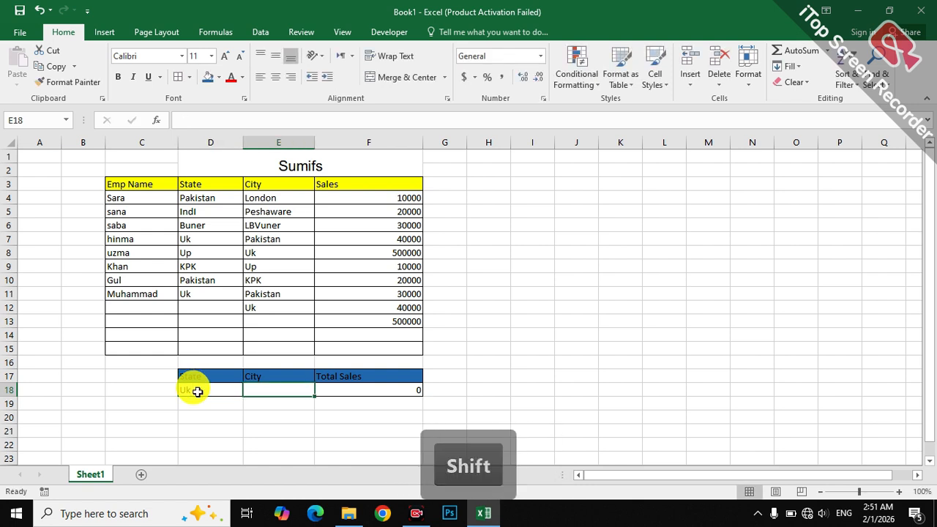
{"action": "type", "text": "Pakis"}
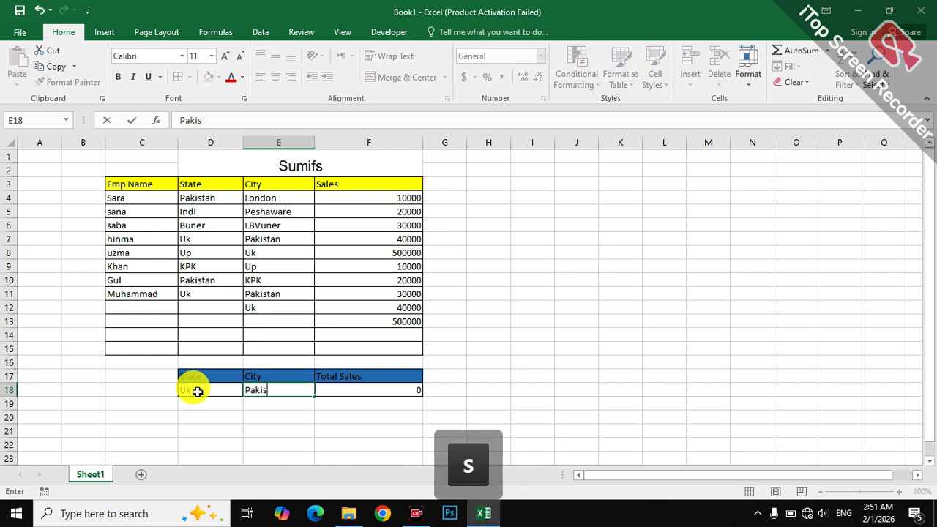
{"action": "type", "text": "tan"}
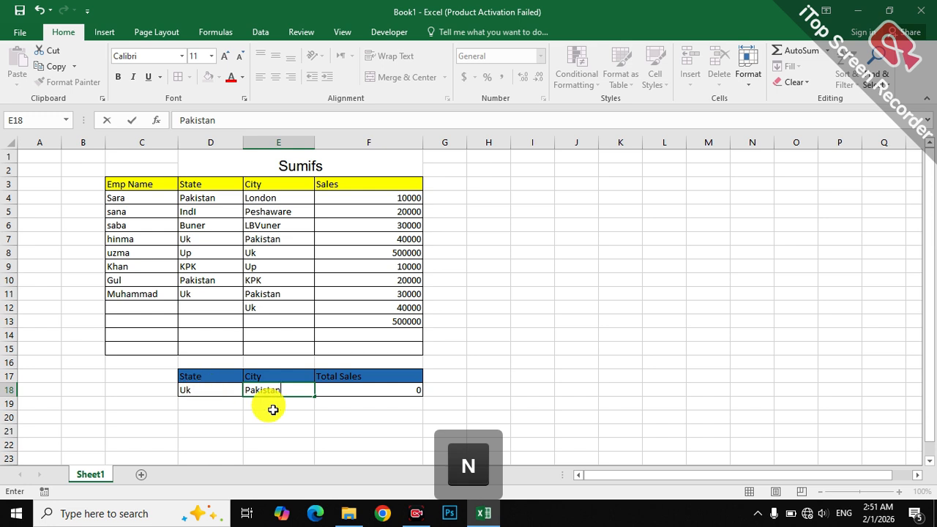
{"action": "key", "text": "Return"}
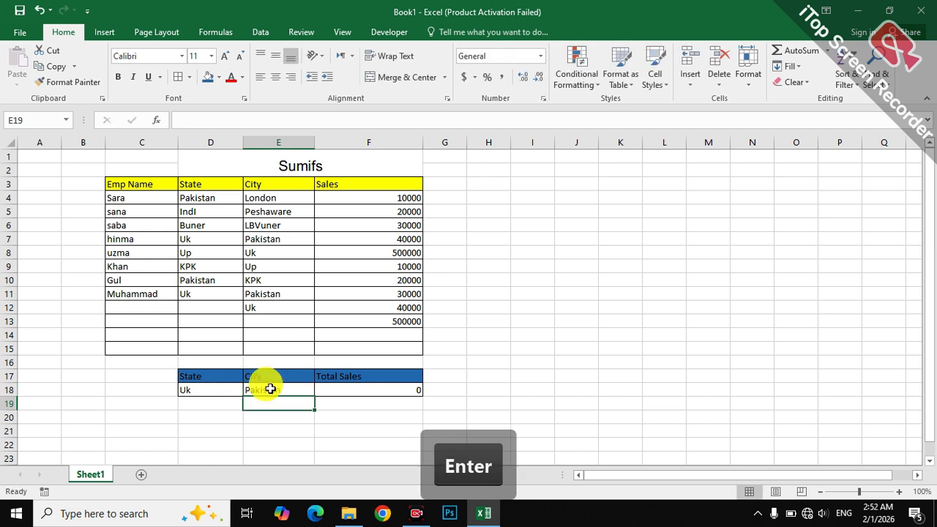
Step: Set the summary criteria to state "Pakistan" in D18 and city "London" in E18, and select the total in F18
{"action": "double_click", "coordinate": [270, 389]}
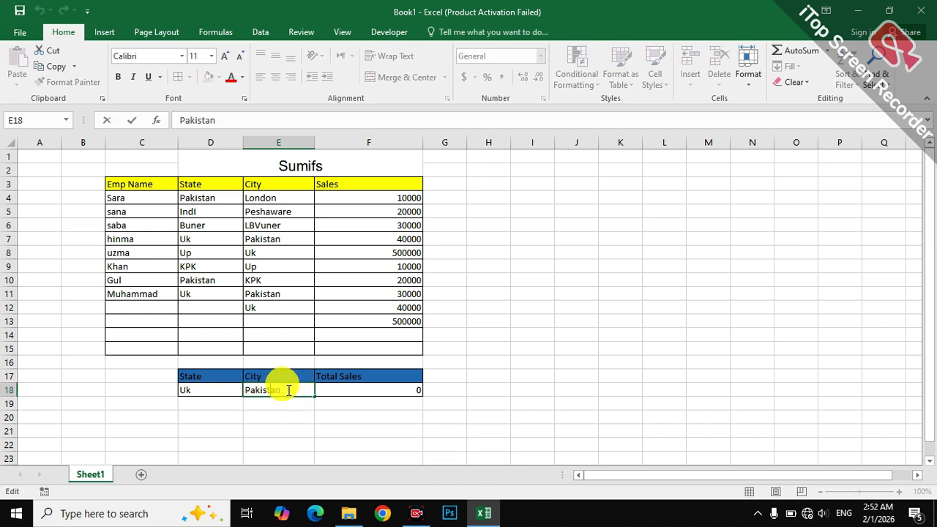
{"action": "key", "text": "BackSpace"}
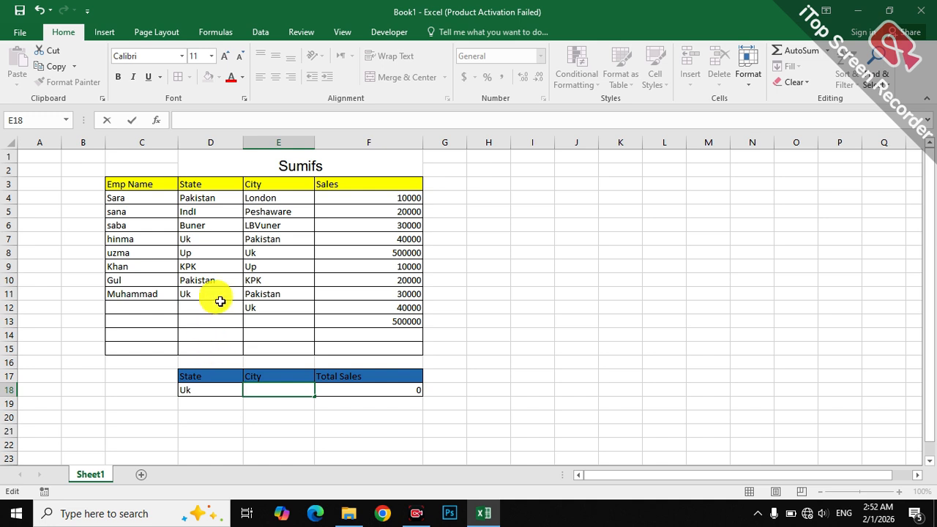
{"action": "left_click", "coordinate": [222, 393]}
{"action": "key", "text": "BackSpace"}
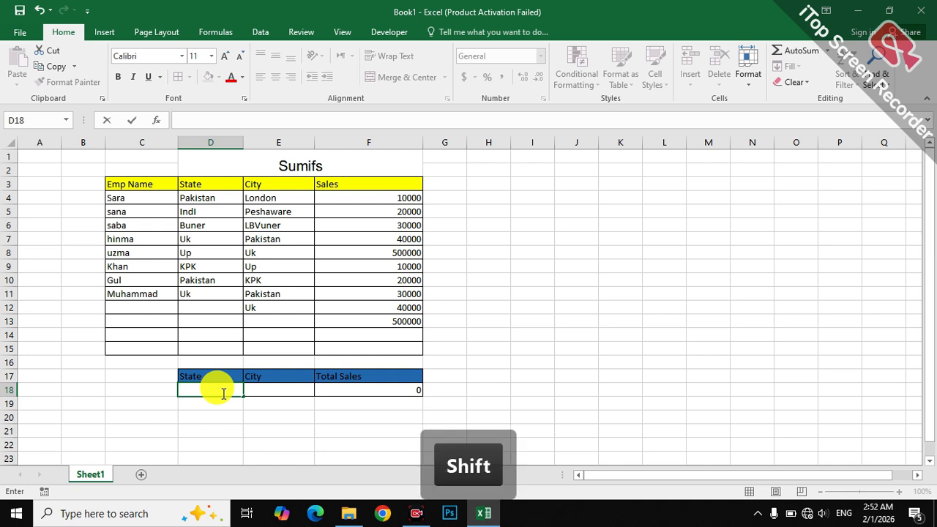
{"action": "type", "text": "Pakistan"}
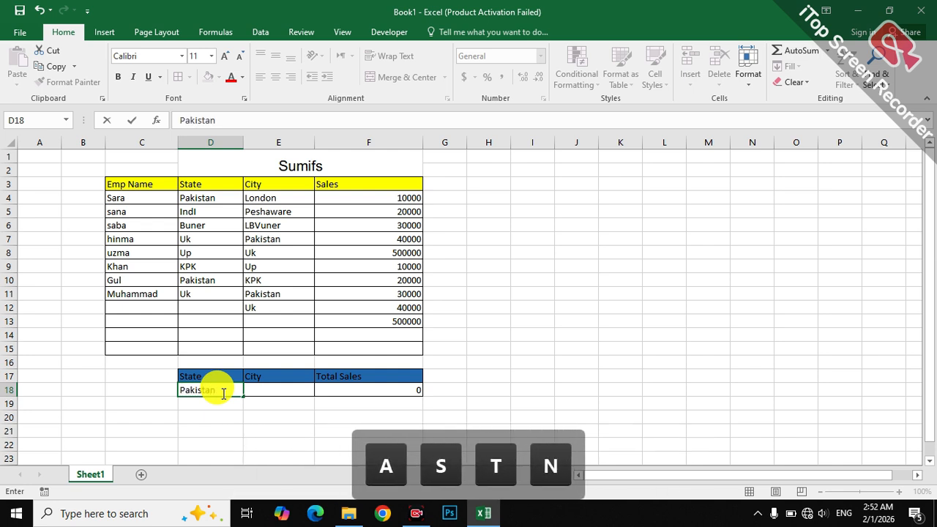
{"action": "key", "text": "Right"}
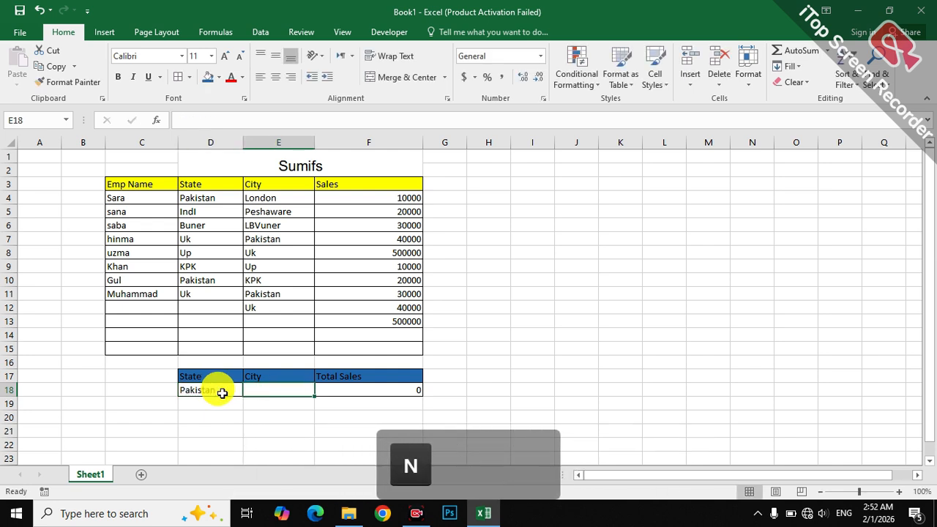
{"action": "type", "text": "London"}
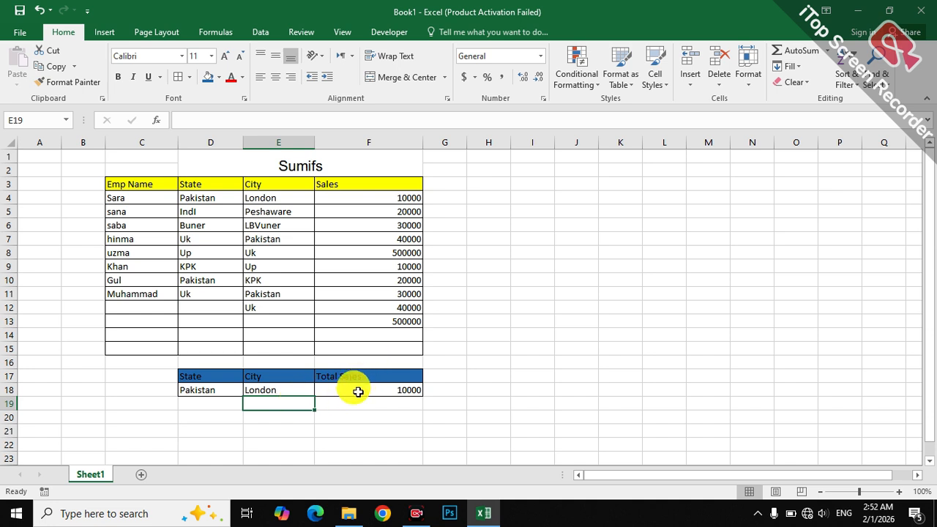
{"action": "left_click", "coordinate": [358, 391]}
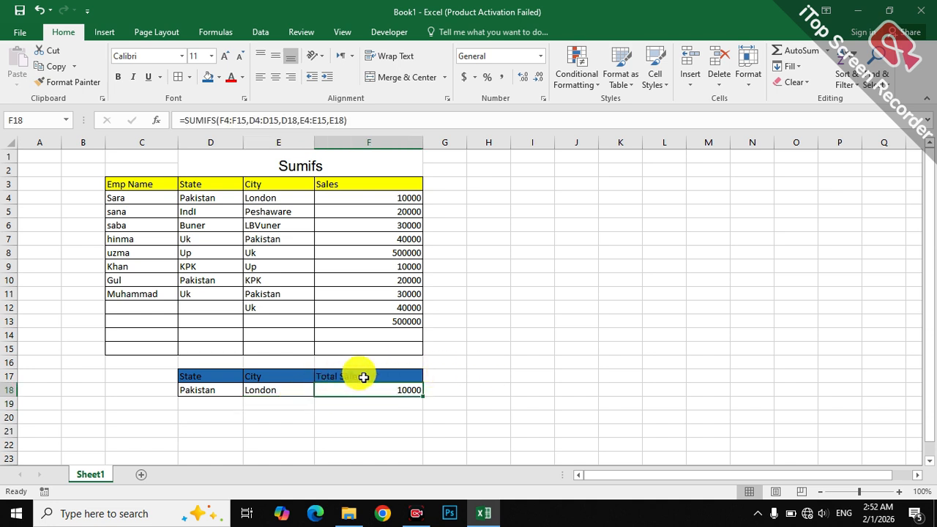